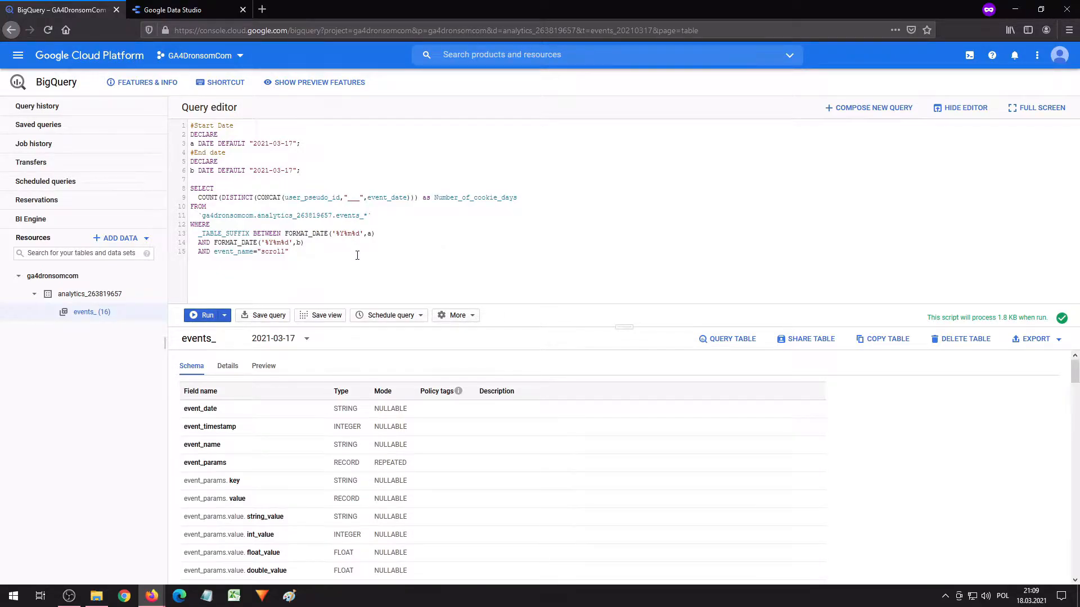
Run the query that counts distinct cookie days with scroll events for 2021-03-17
double_click(318, 199)
double_click(384, 199)
drag(298, 253, 195, 253)
click(302, 253)
drag(300, 170, 210, 170)
click(207, 316)
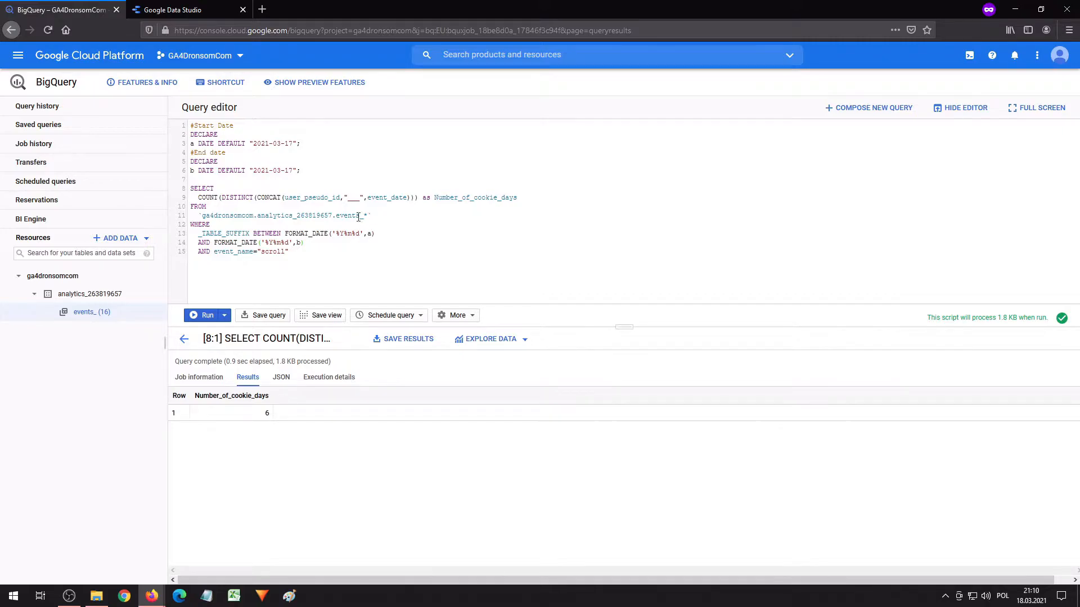
drag(259, 197, 412, 197)
click(411, 228)
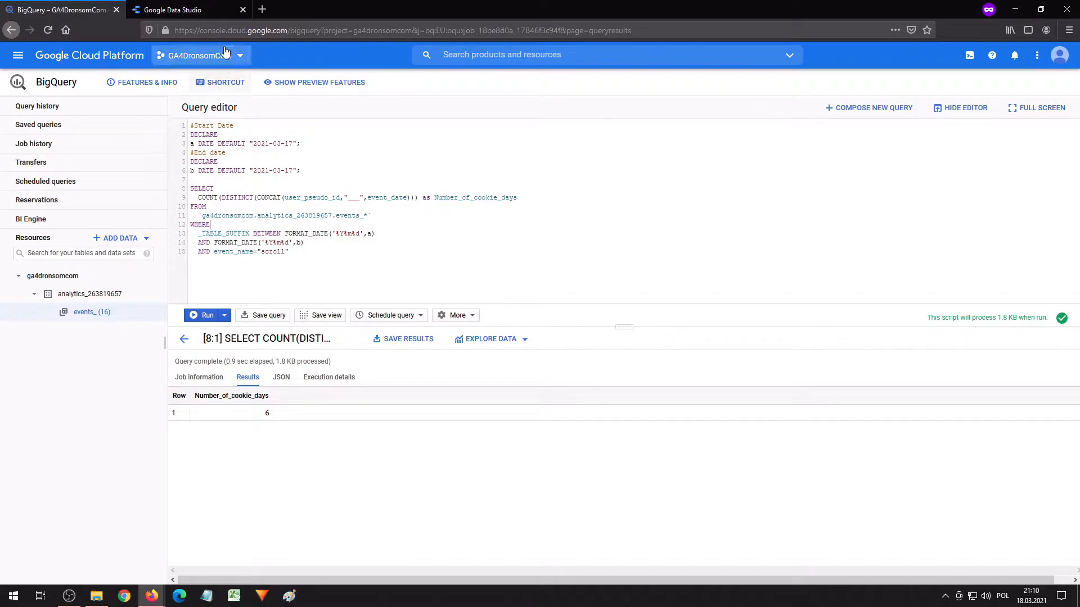
Switch to Data Studio, create a blank report and authorise the BigQuery connector as its data source
click(212, 9)
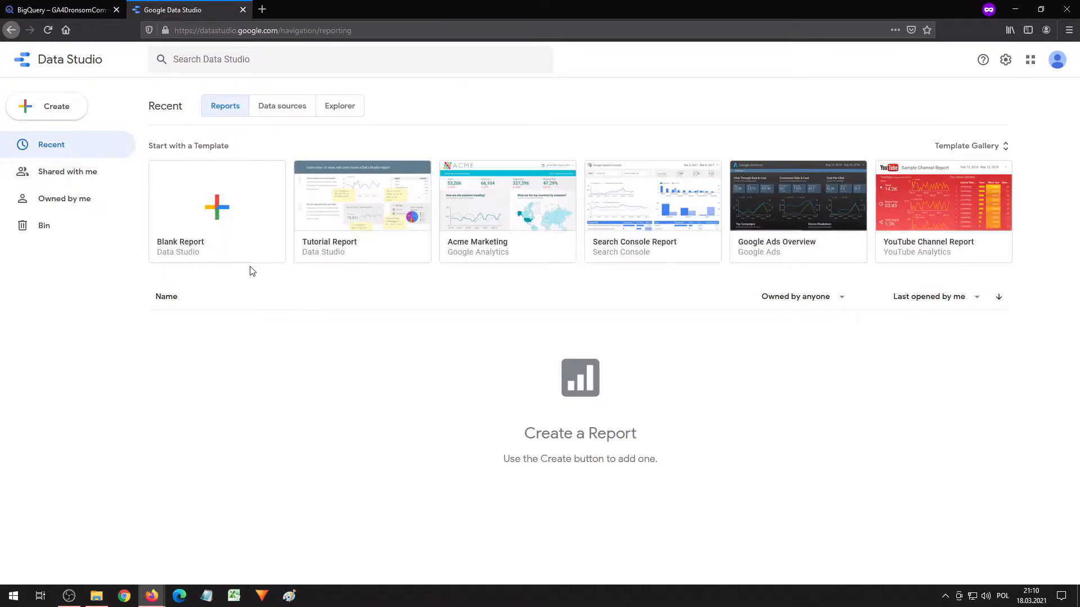
click(206, 209)
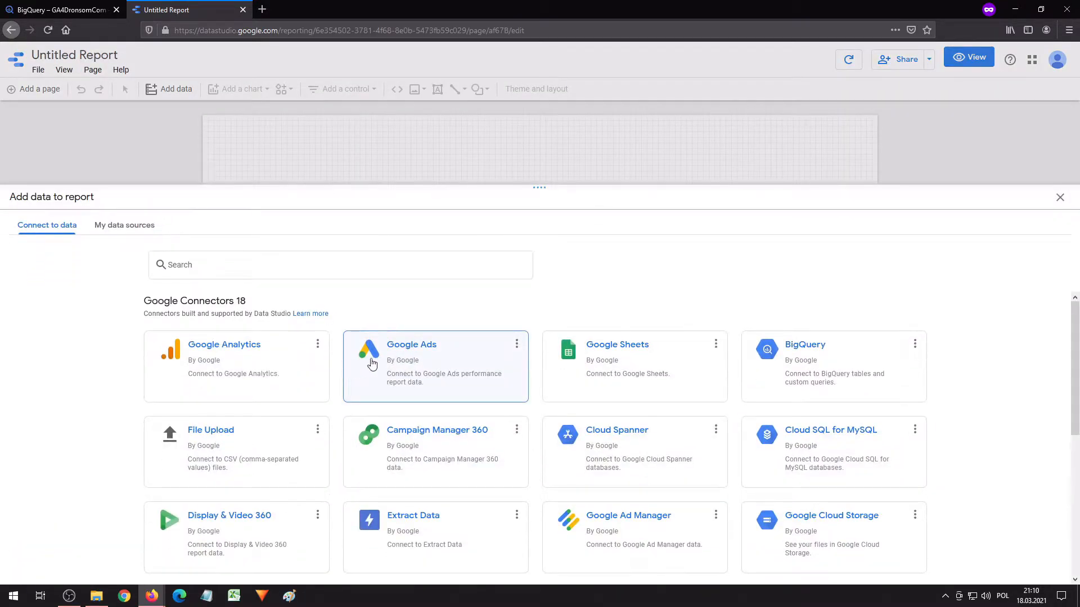
click(827, 374)
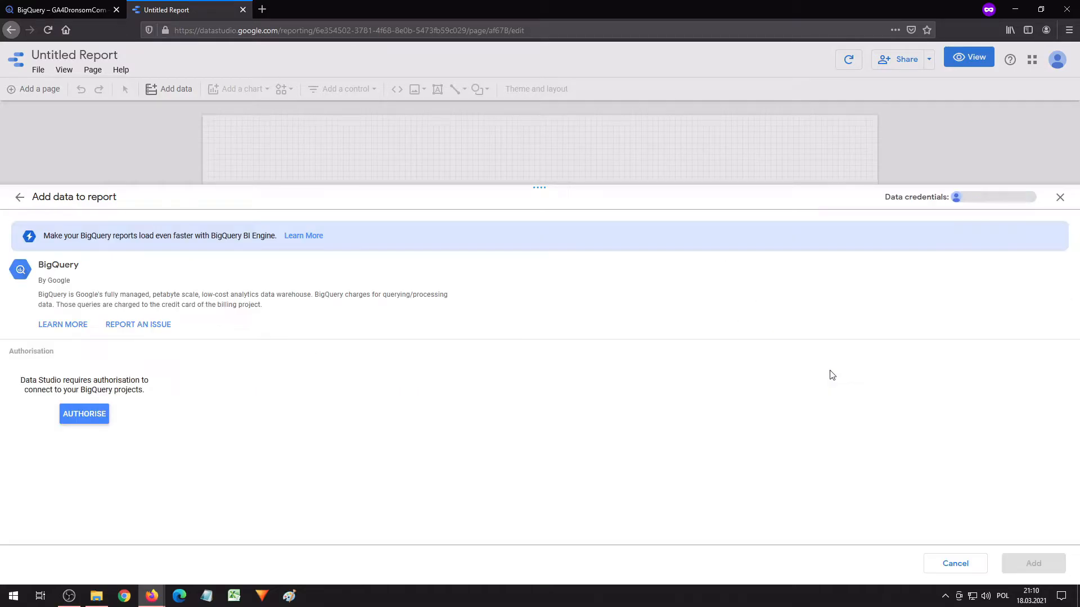
click(90, 415)
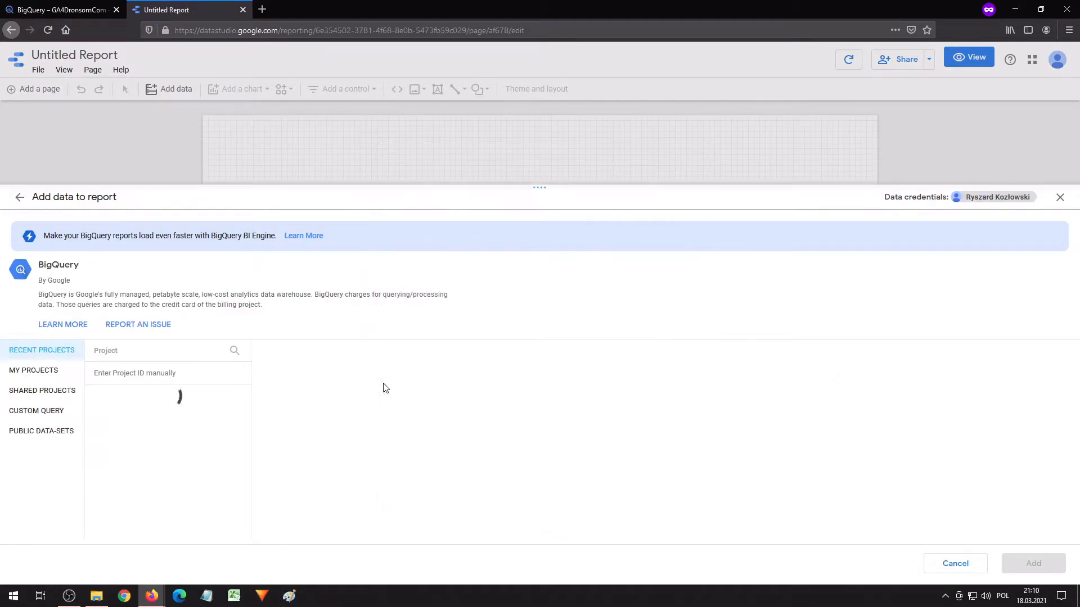
Start a custom query under the GA4DronsomCom billing project and copy the SELECT statement into it from the BigQuery editor, without the DECLARE lines
click(30, 413)
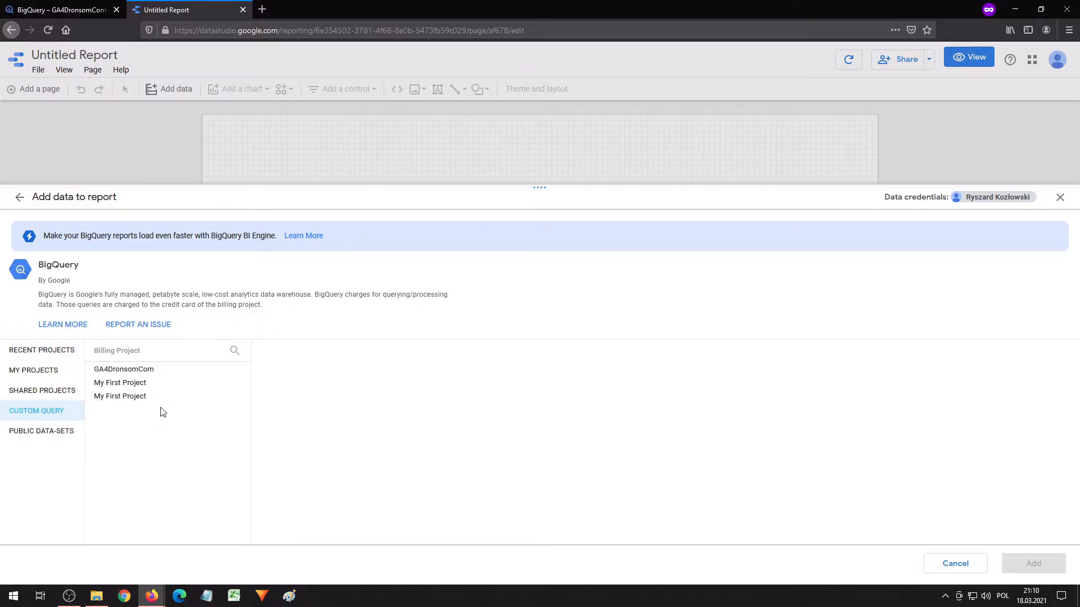
click(122, 371)
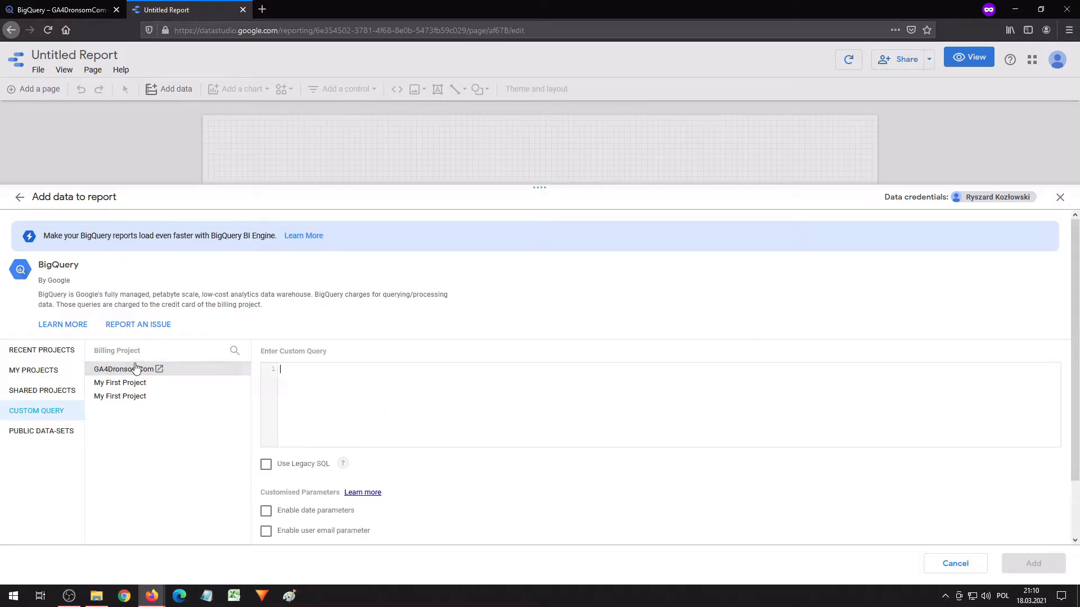
click(66, 7)
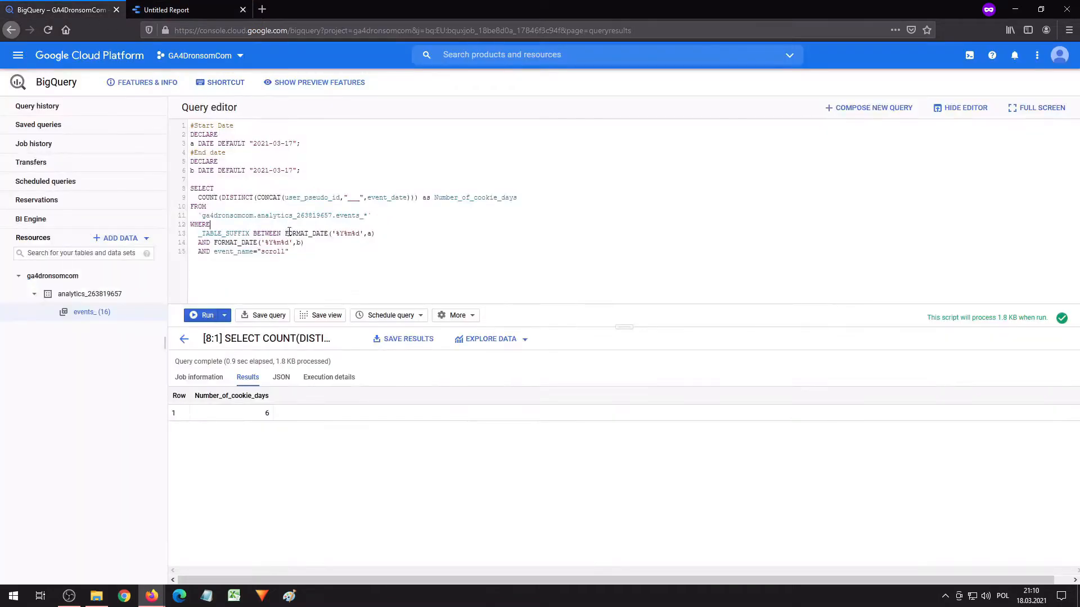
drag(306, 256, 207, 194)
key(ctrl+c)
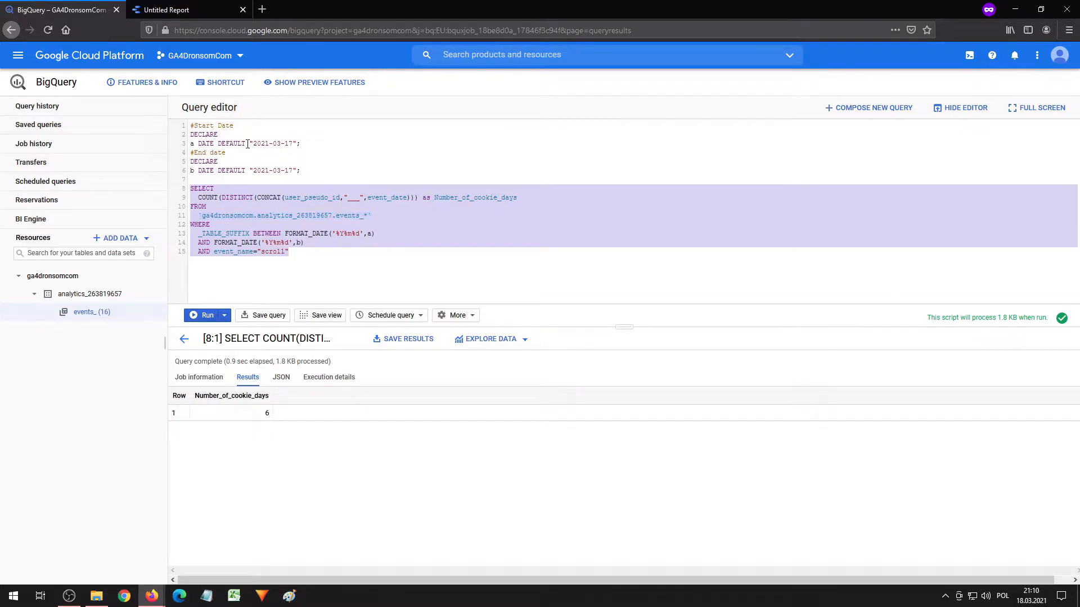
click(185, 10)
click(435, 392)
key(ctrl+v)
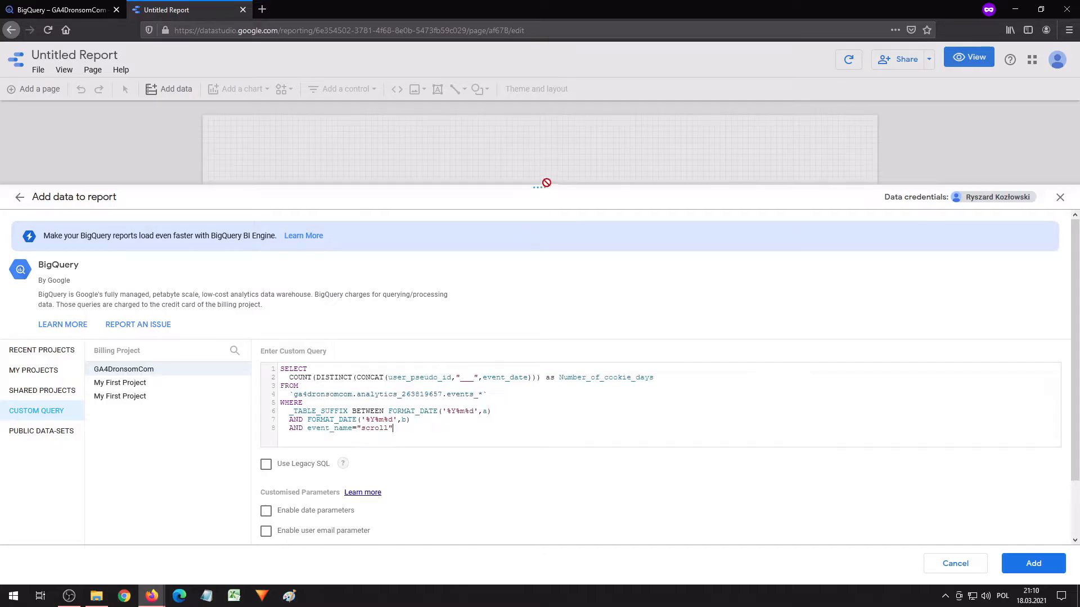
Enlarge the data source pane, enable date parameters for the custom query and expand the DS_START_DATE details
drag(550, 182, 544, 108)
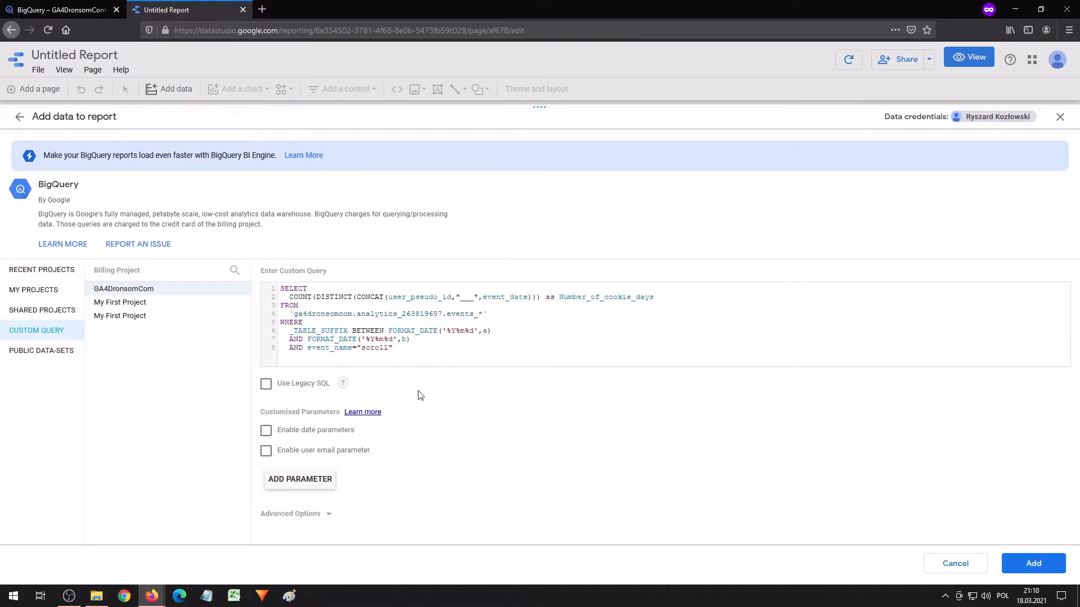
click(266, 431)
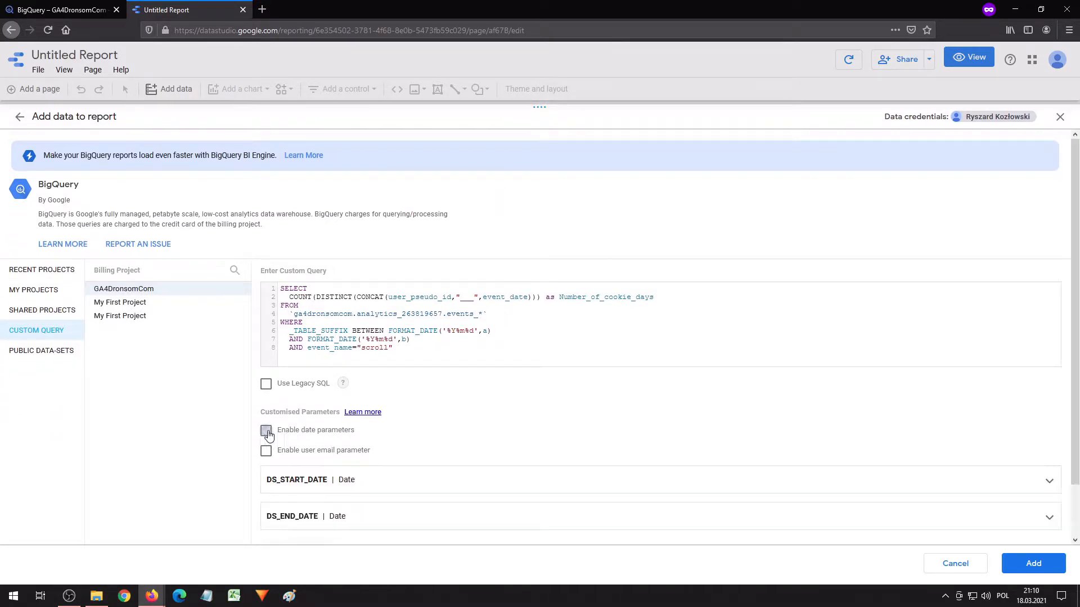
scroll(419, 431, down, 2)
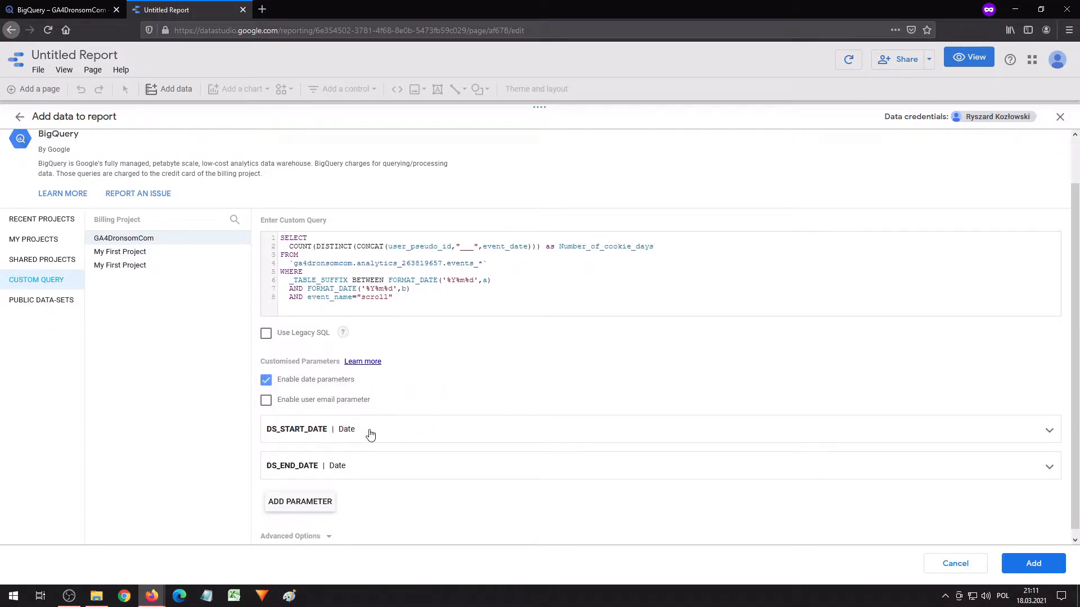
scroll(365, 438, down, 1)
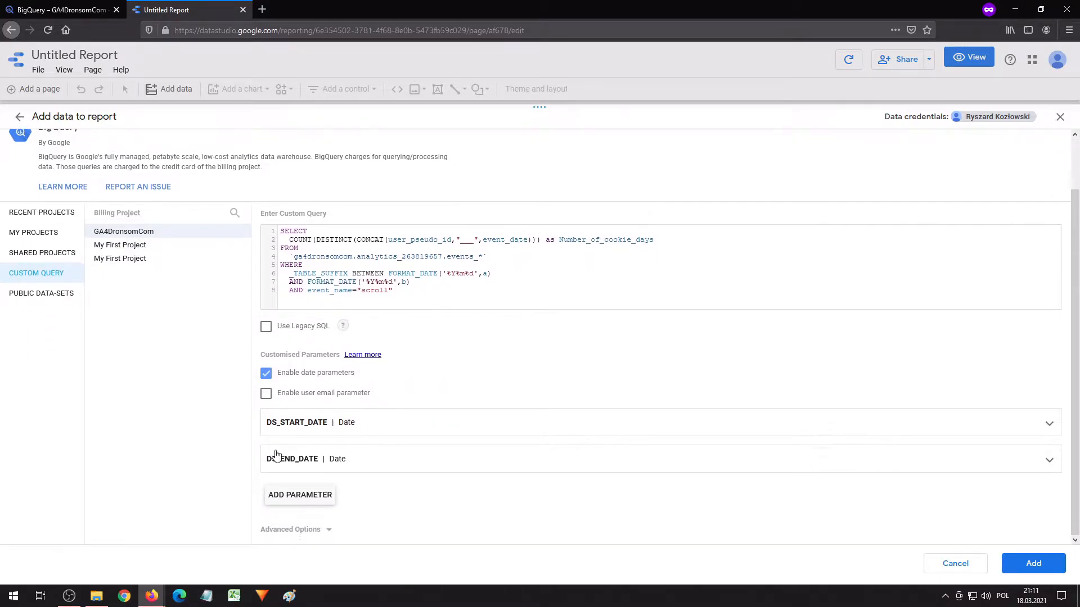
click(356, 430)
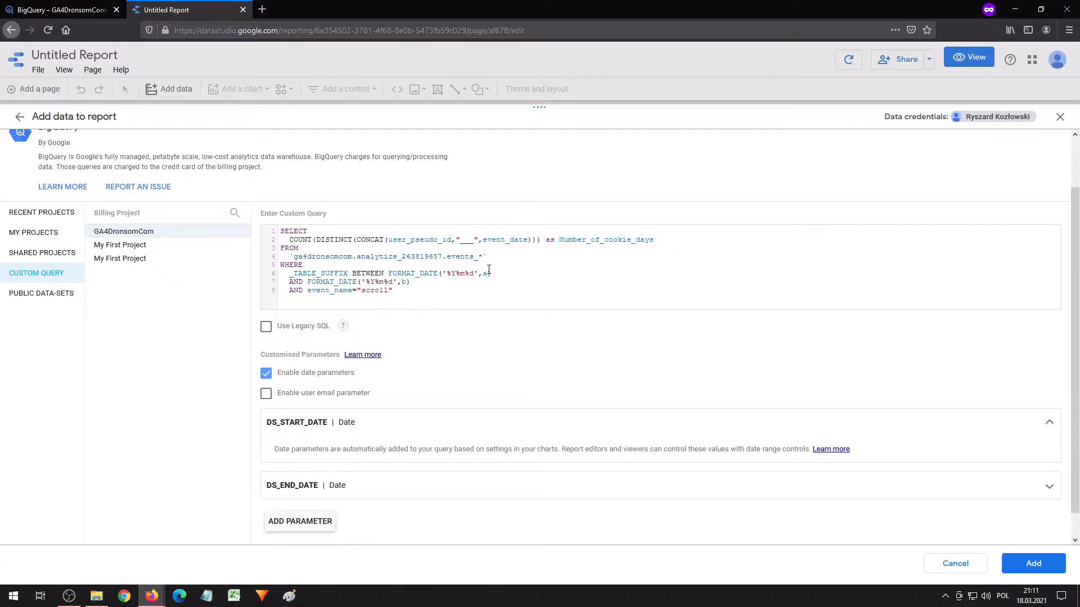
drag(501, 273, 390, 273)
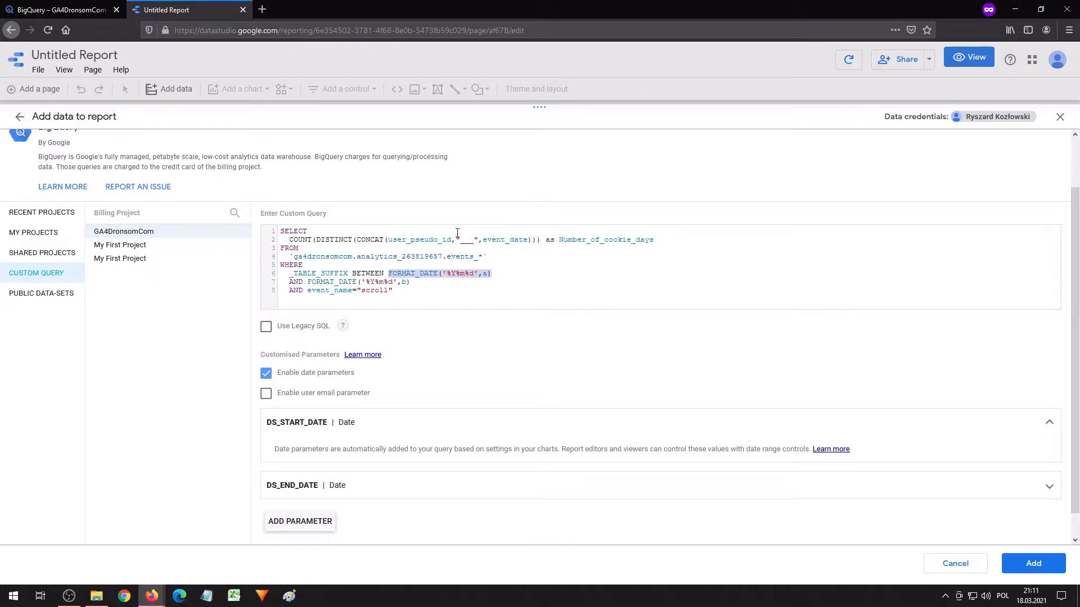
text(@DS_STA)
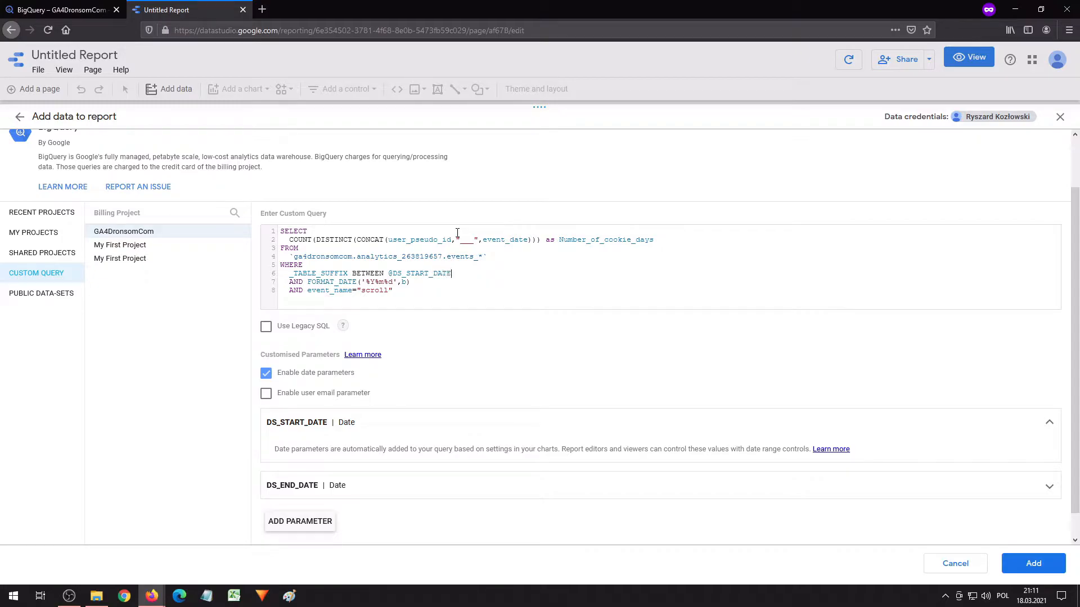
drag(453, 273, 345, 282)
text(@DS_START_DATE)
text(END)
Add the BigQuery custom query to the report as a data source and confirm sharing its date range parameters
click(1026, 564)
click(762, 345)
click(1033, 562)
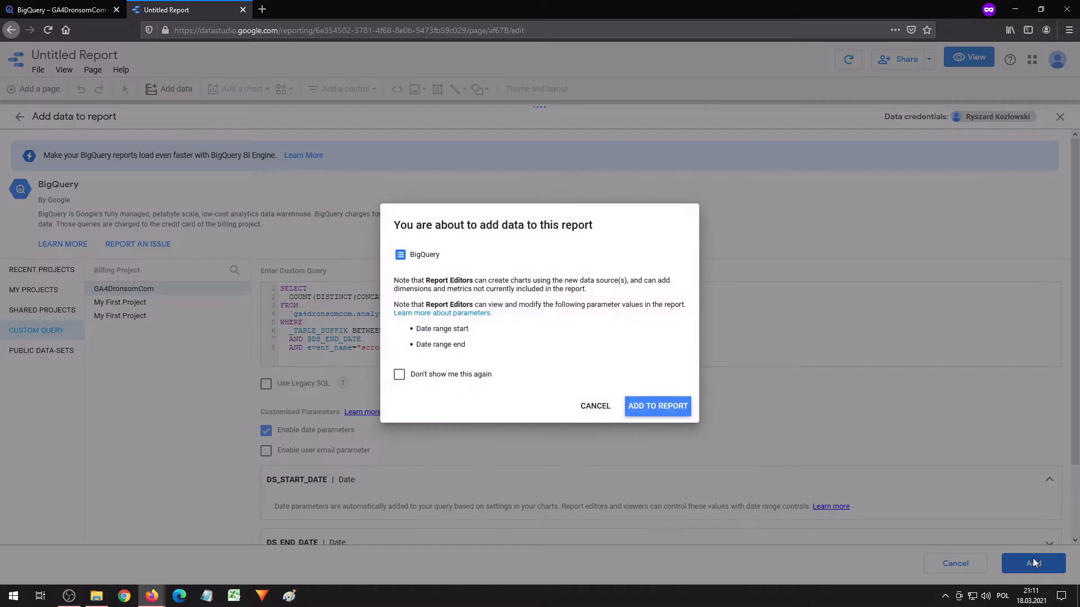
click(661, 413)
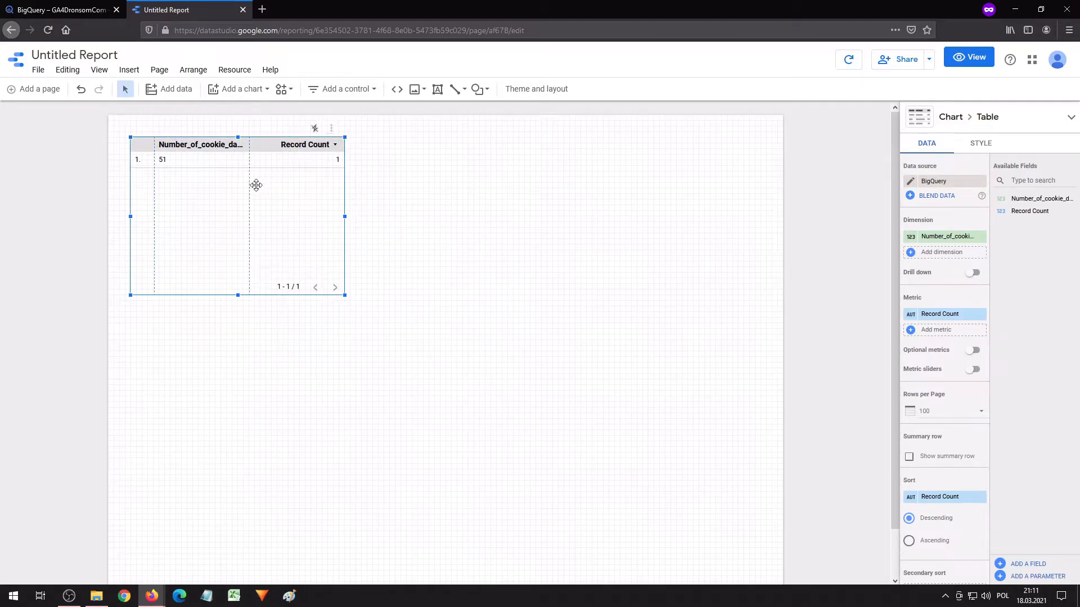
Make the Number_of_cookie_days table wider and shorter, and move it down the page to leave room above
drag(249, 186, 269, 189)
drag(344, 216, 473, 216)
drag(302, 295, 302, 210)
drag(291, 174, 295, 244)
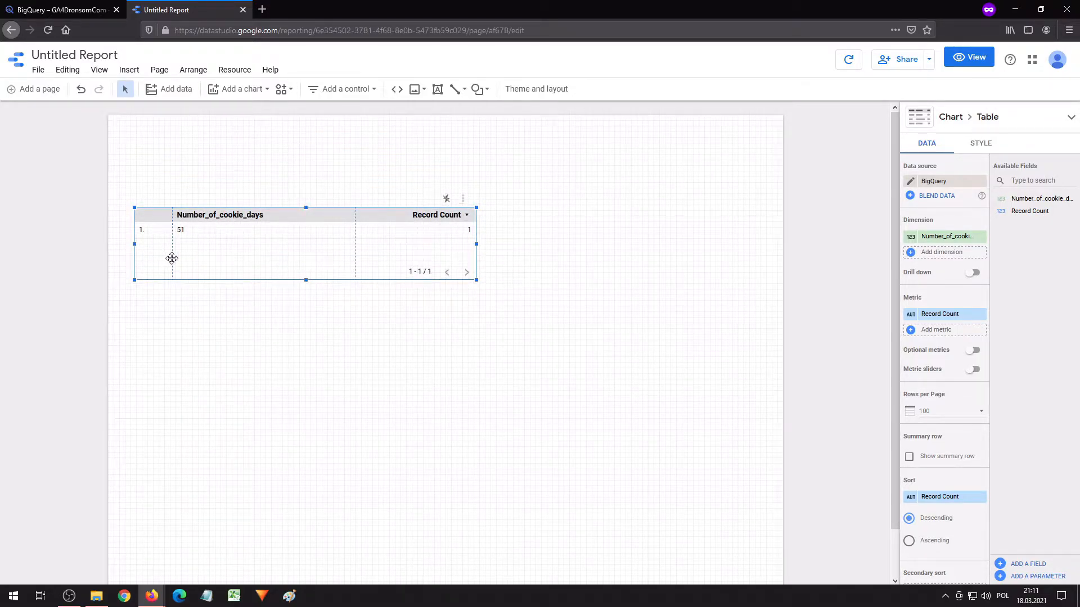
Switch to BigQuery, set the query's start date to 2021-01-17 and rerun it to compare its count with the report
click(82, 4)
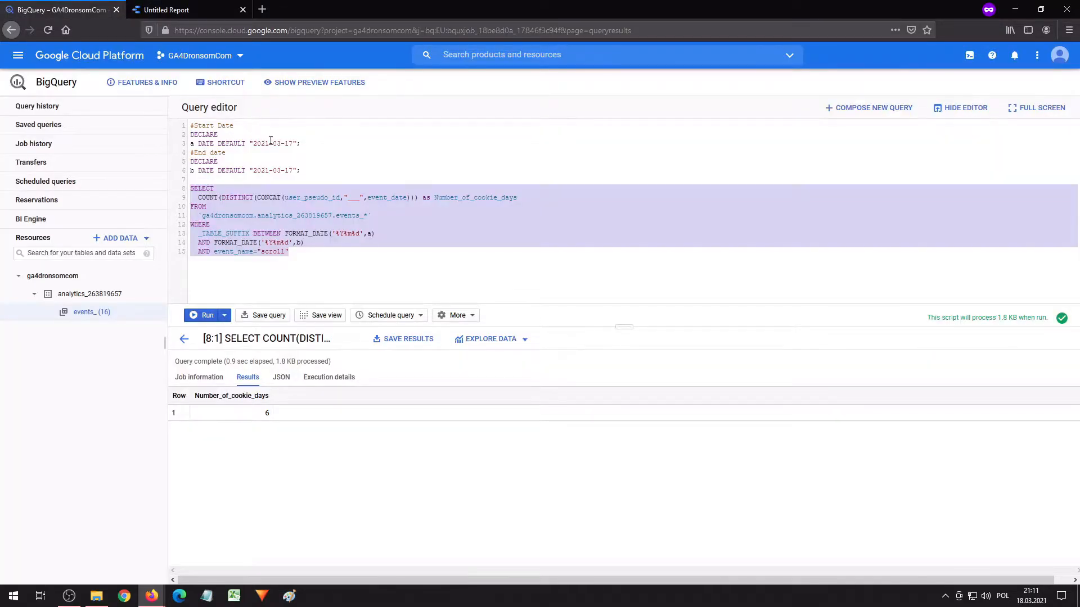
click(279, 143)
key(BackSpace)
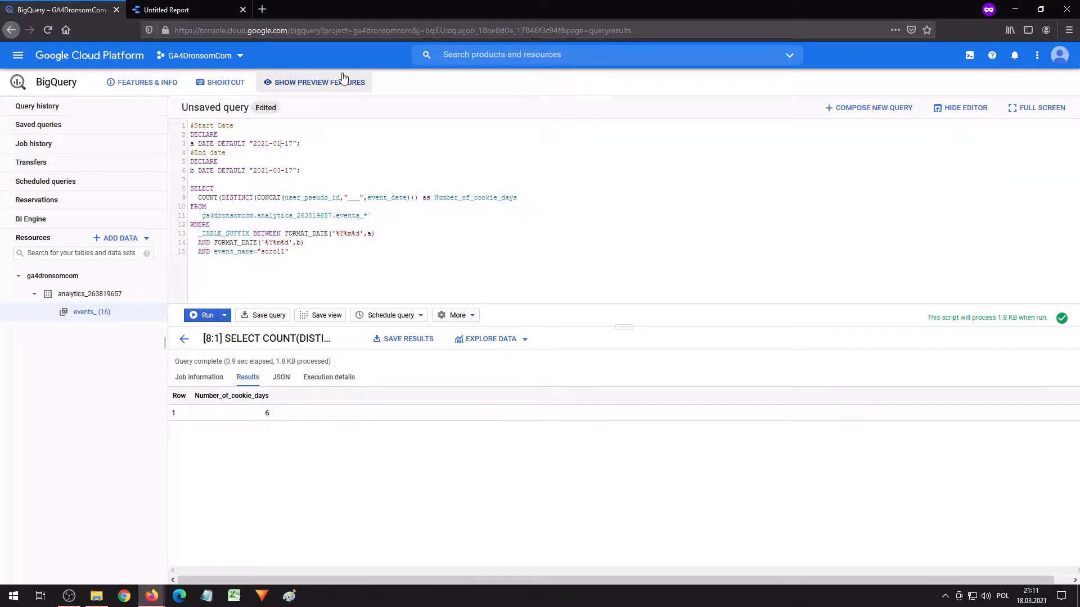
text(1)
key(ctrl+Return)
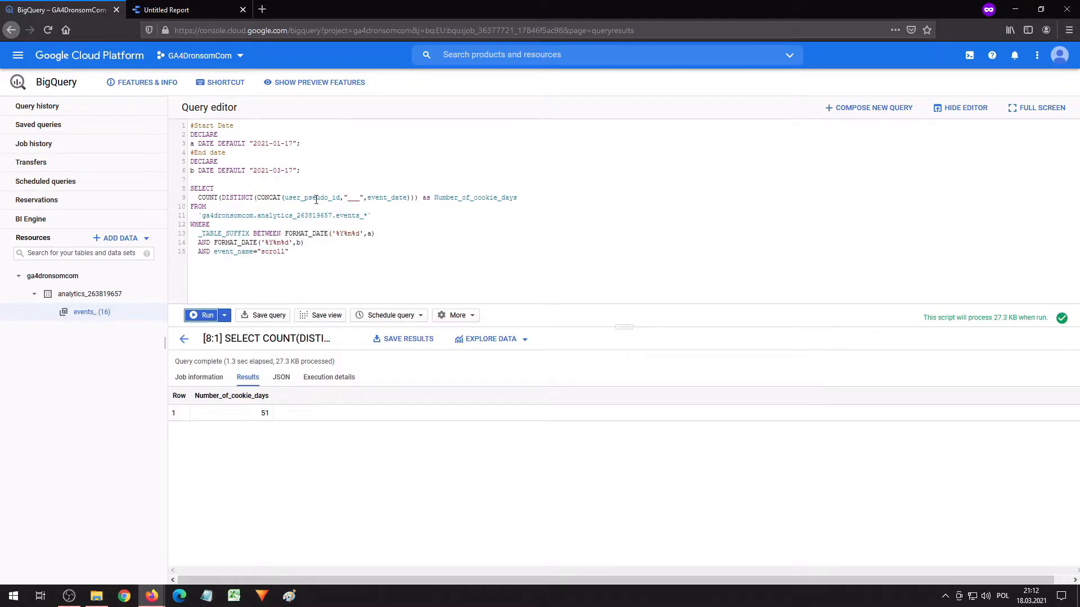
drag(255, 413, 284, 417)
Return to the Data Studio report and insert a date range control above the table
click(197, 10)
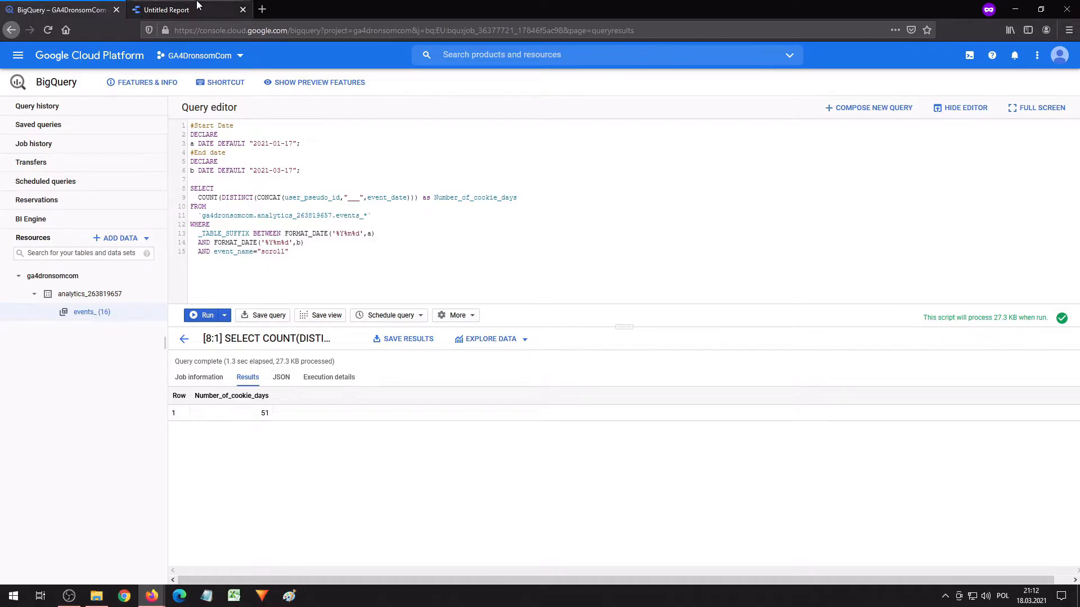
click(252, 169)
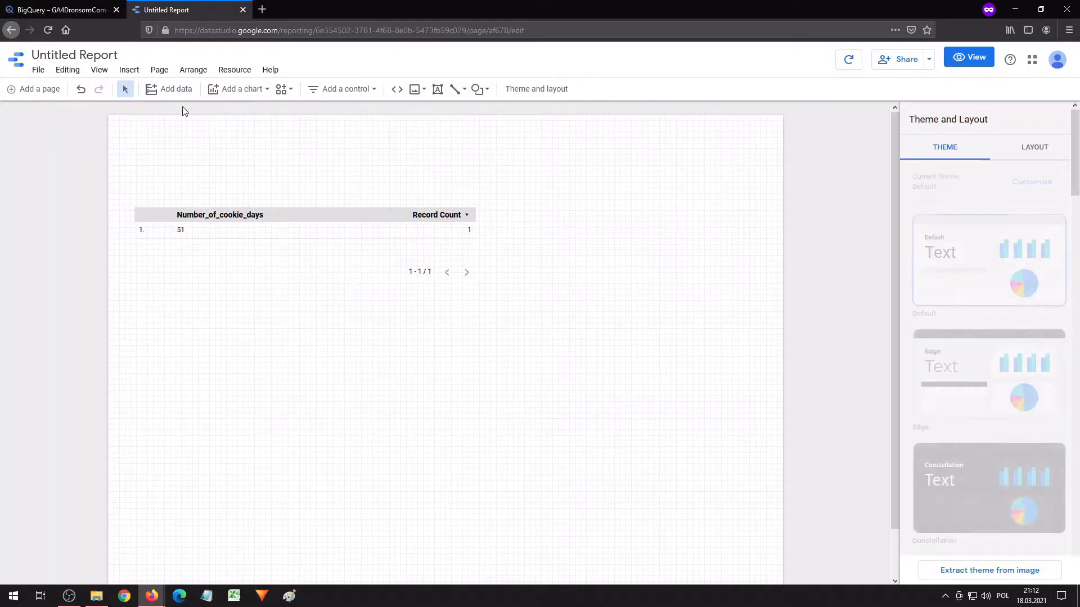
click(129, 70)
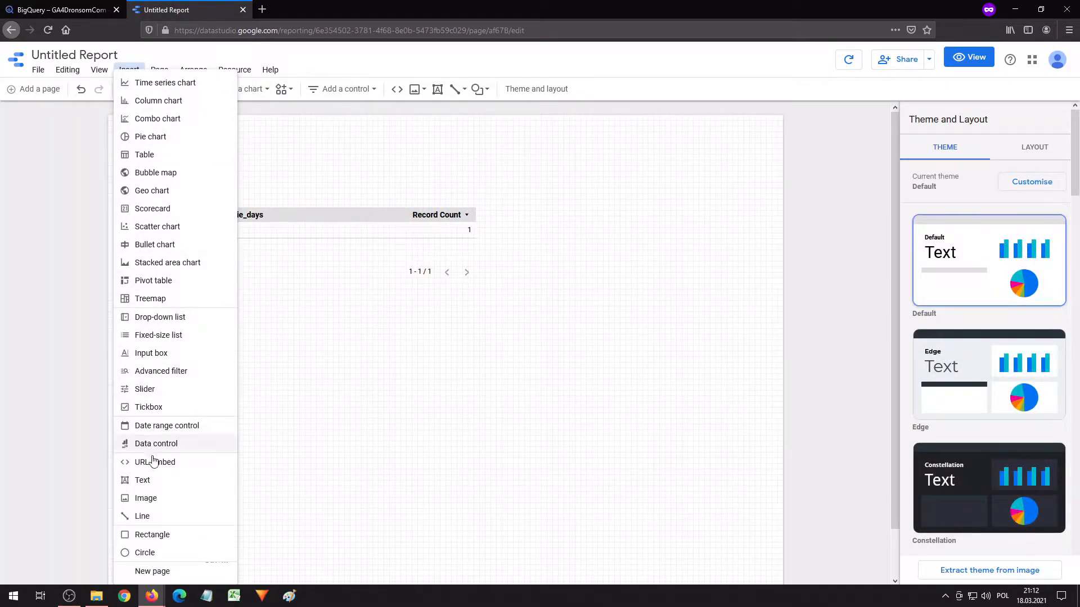
click(190, 427)
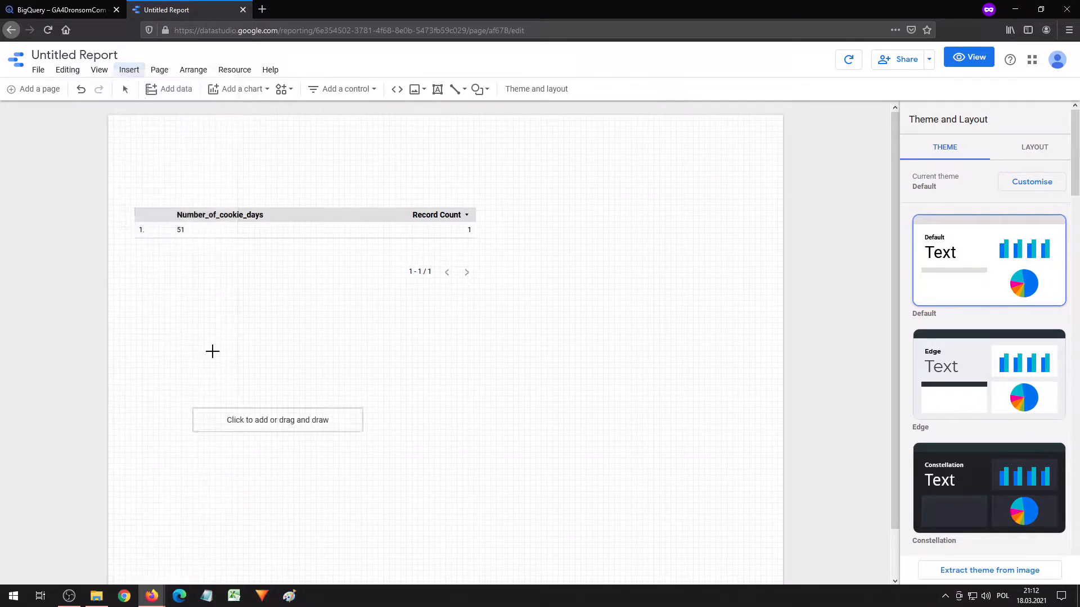
click(128, 128)
click(308, 157)
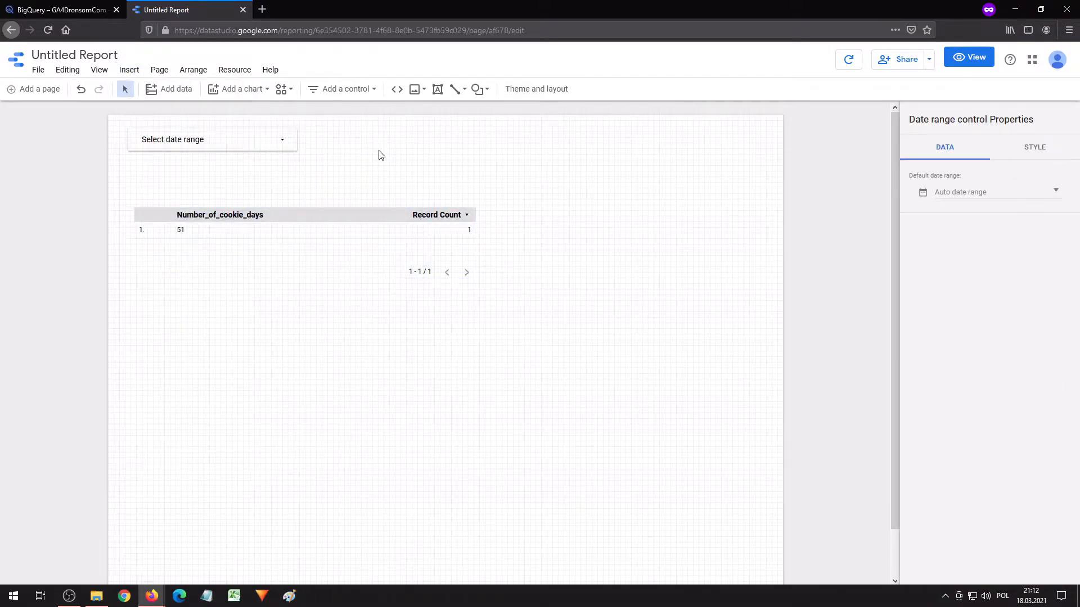
Set the date range control's default date range to Yesterday
click(275, 142)
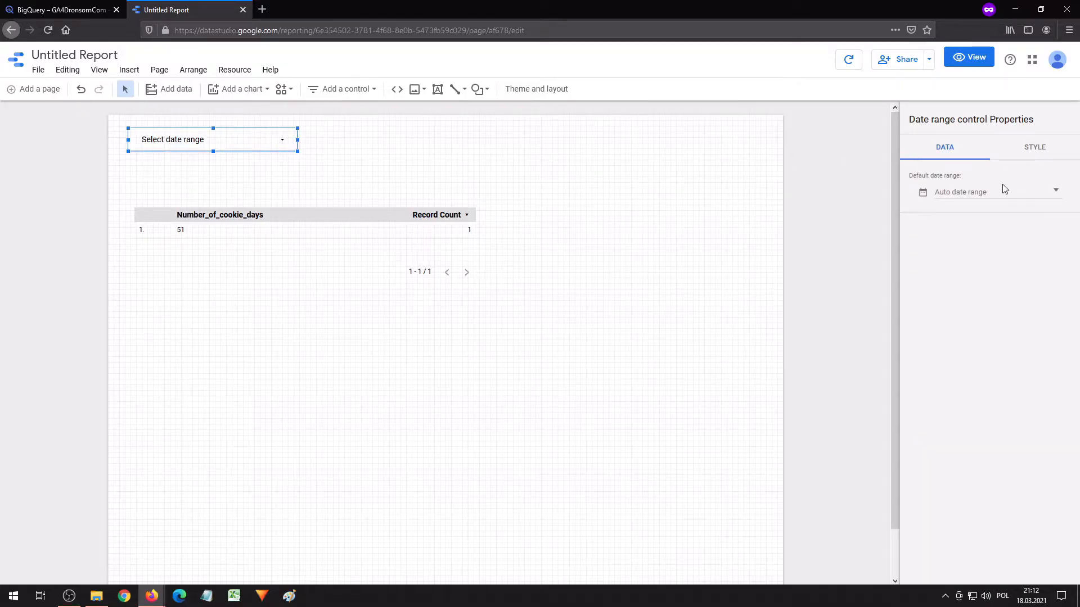
click(1003, 197)
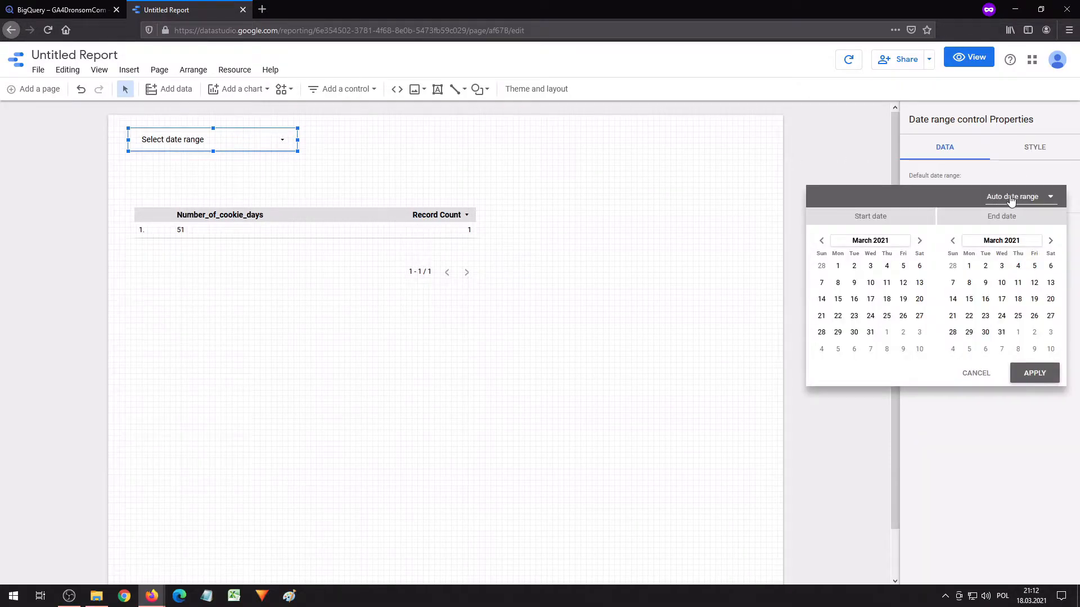
click(1021, 201)
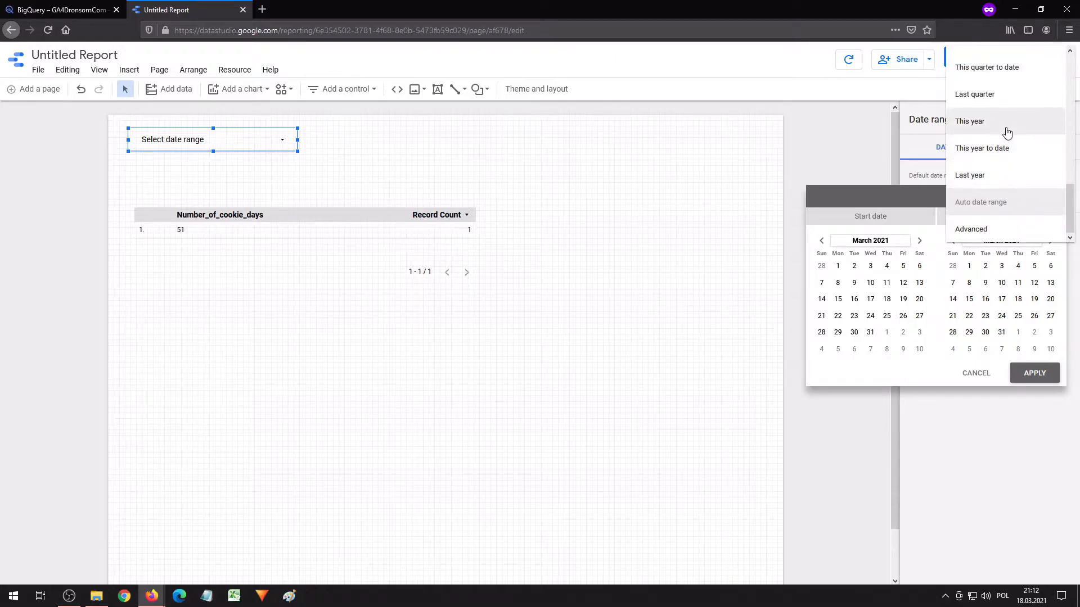
scroll(1005, 128, up, 5)
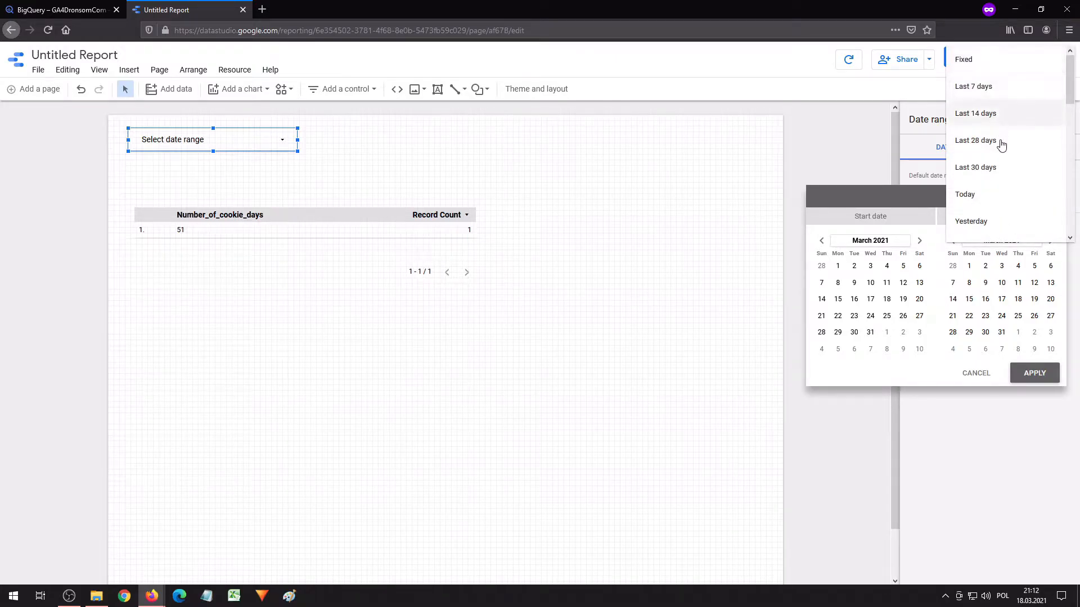
click(995, 230)
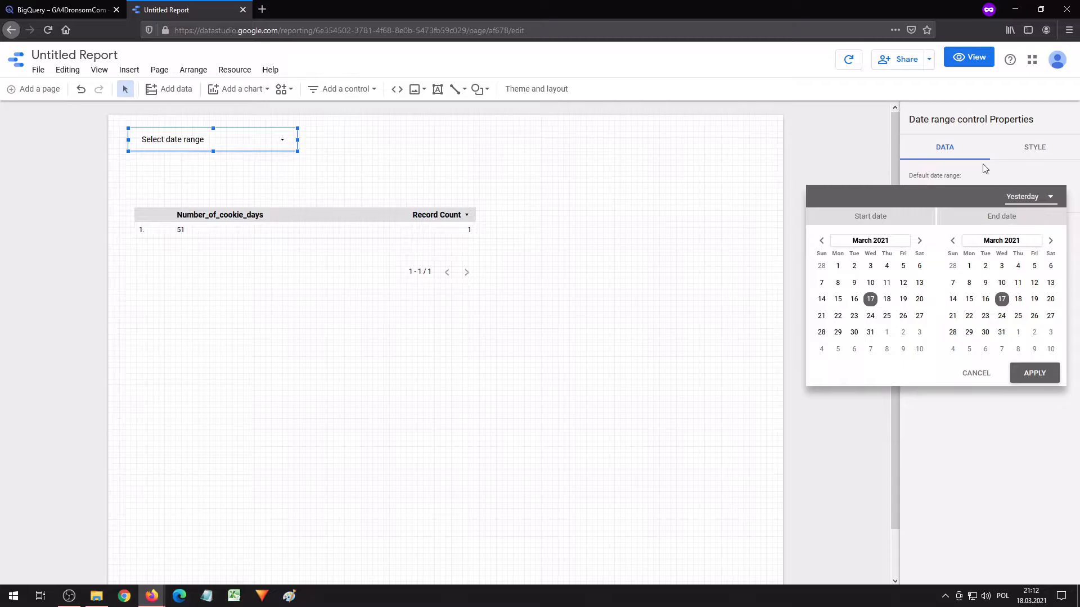
click(1032, 374)
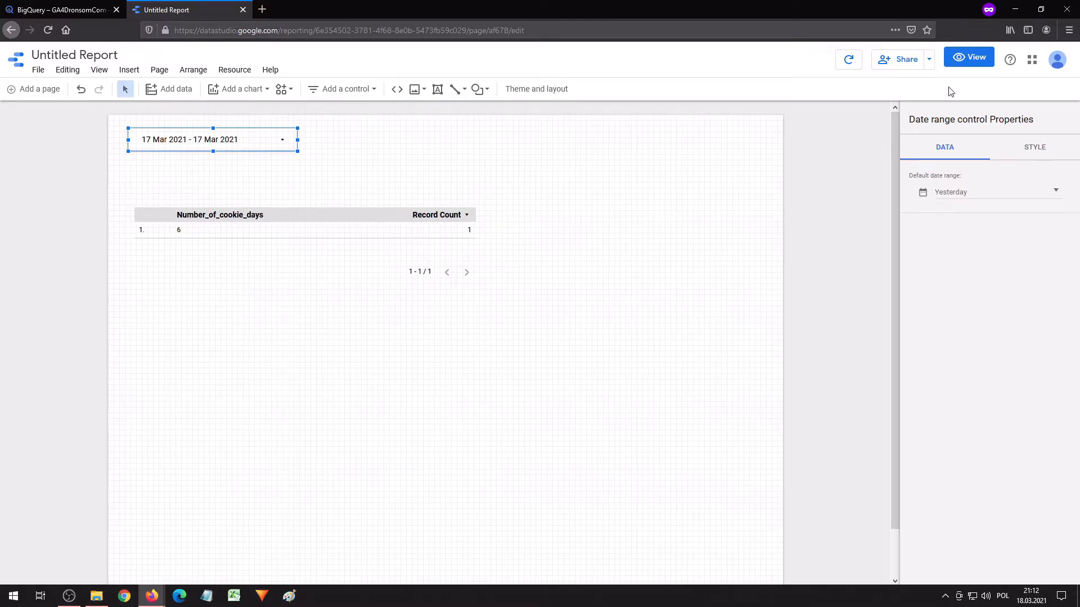
View the report and set its date range to 16 Mar 2021 - 16 Mar 2021 to test the table
click(968, 57)
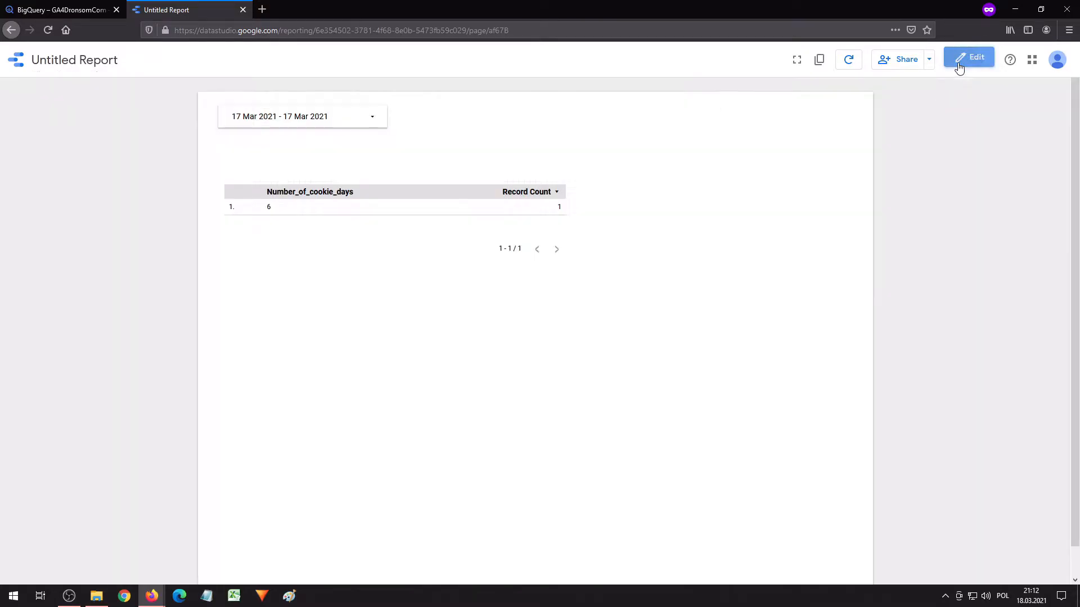
click(347, 119)
click(174, 225)
click(306, 225)
click(355, 299)
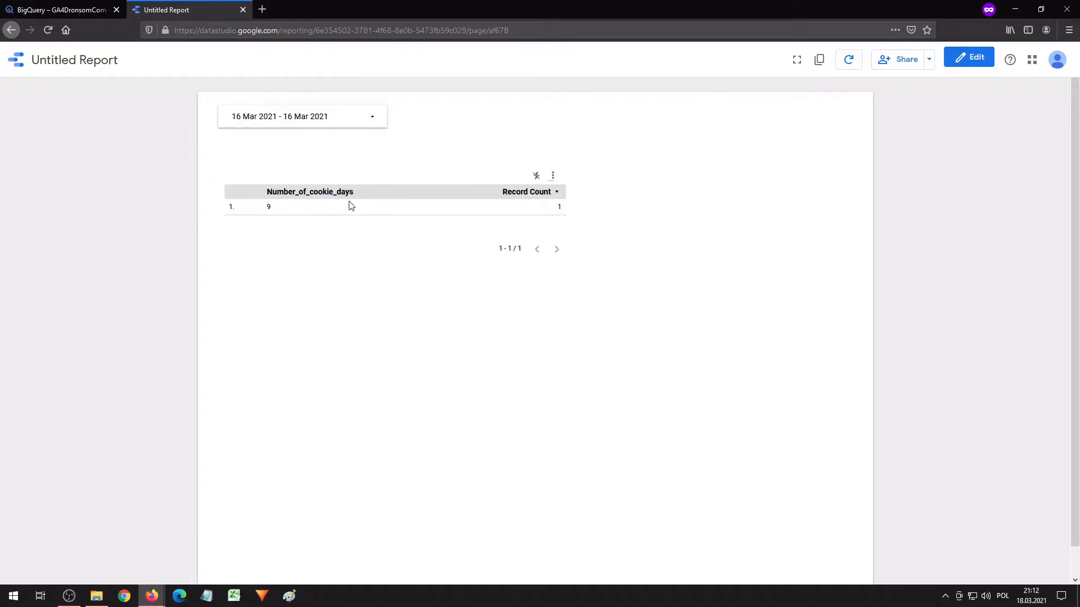
Return to editing the report and check the date range control's default date range
click(976, 58)
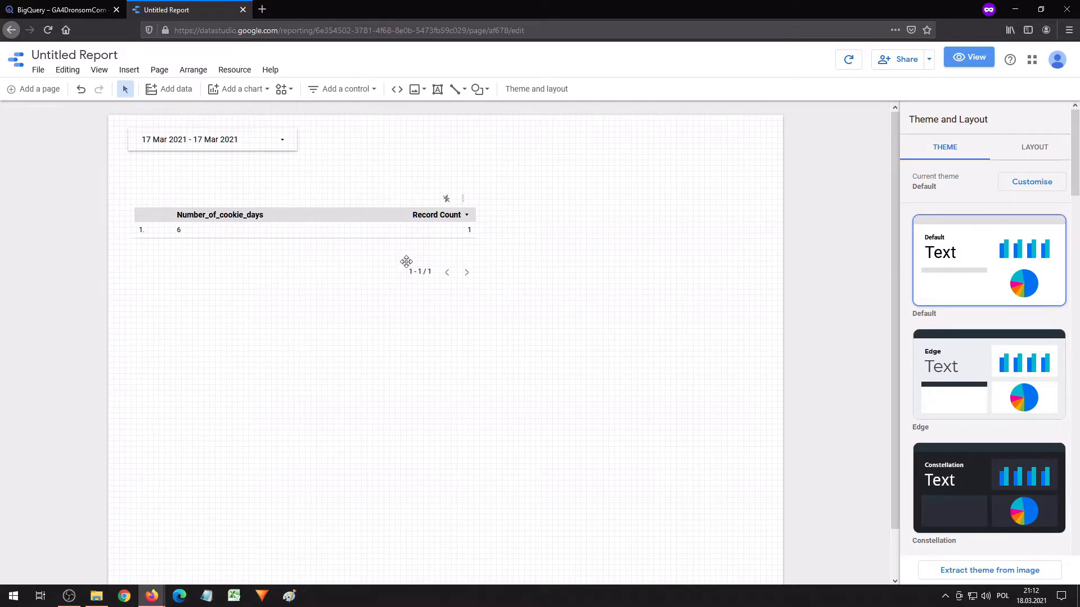
click(264, 140)
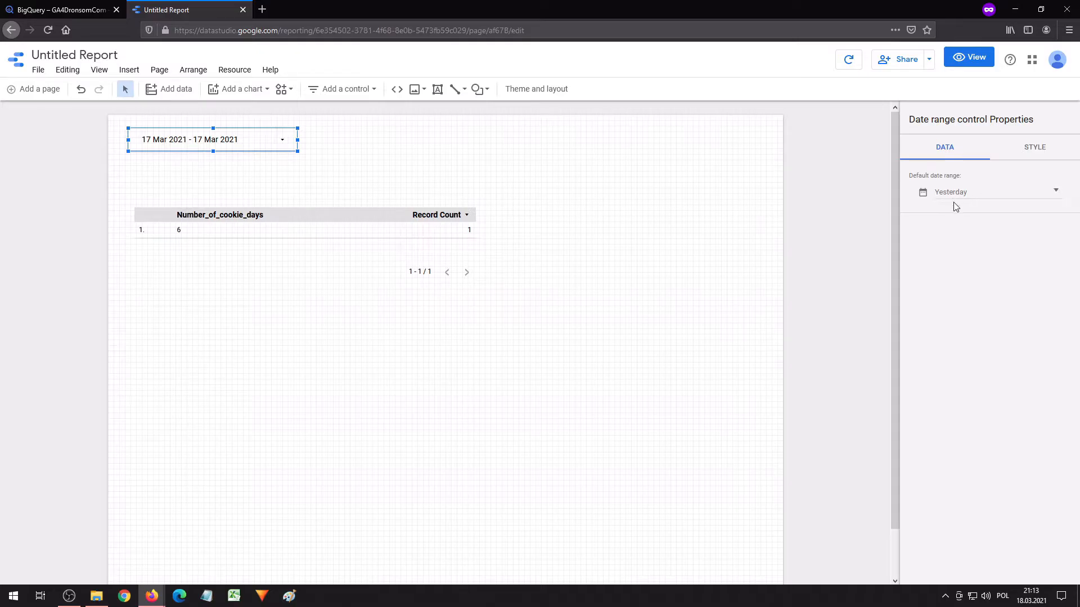
click(651, 232)
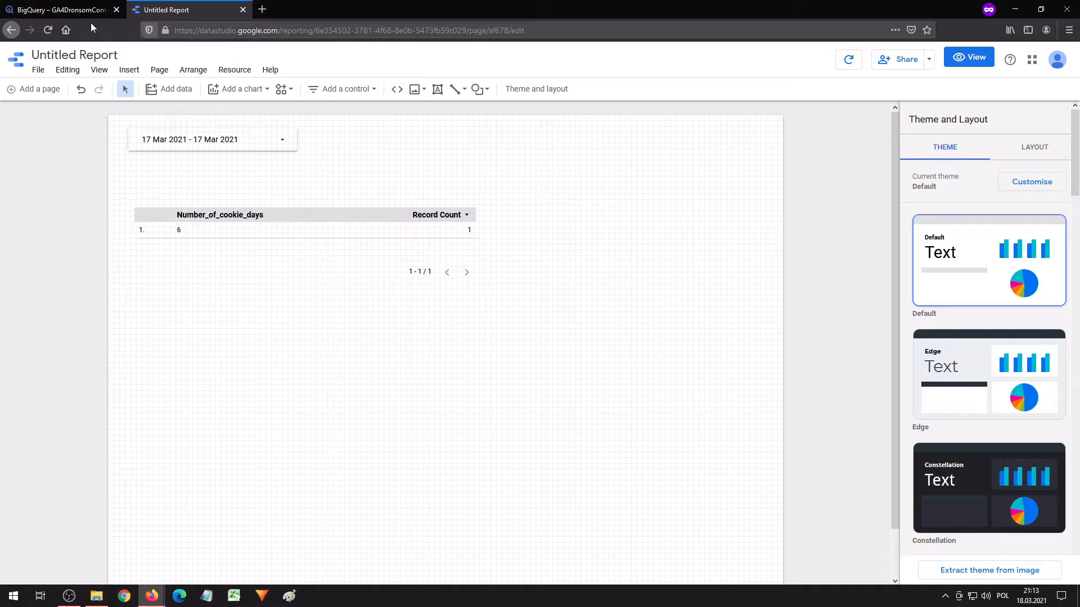
Switch to BigQuery and set the query's start date to 2021-03-17
click(68, 9)
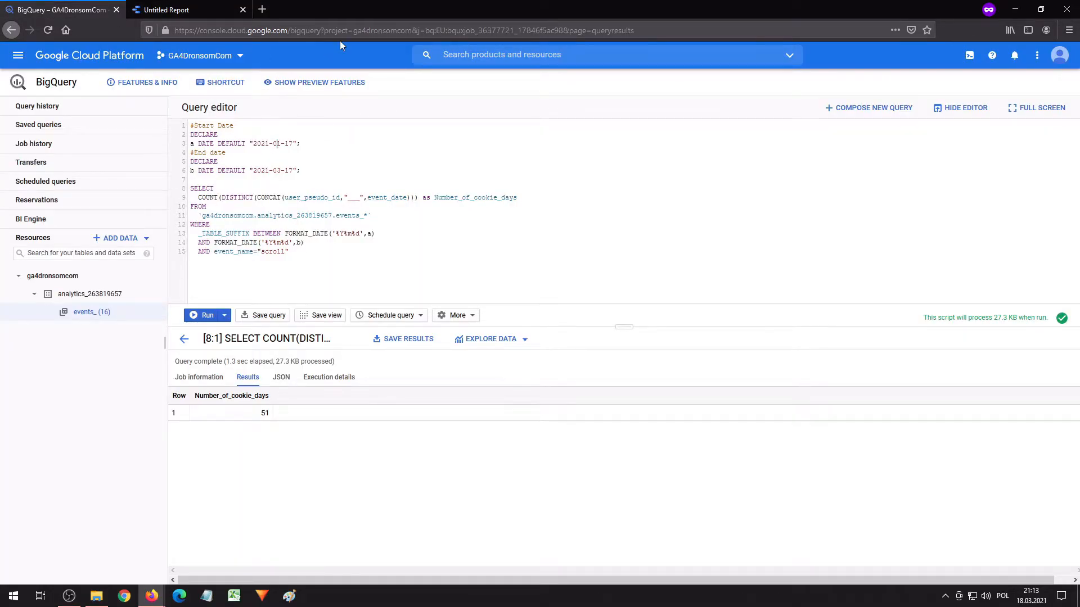
key(Delete)
text(3)
click(311, 169)
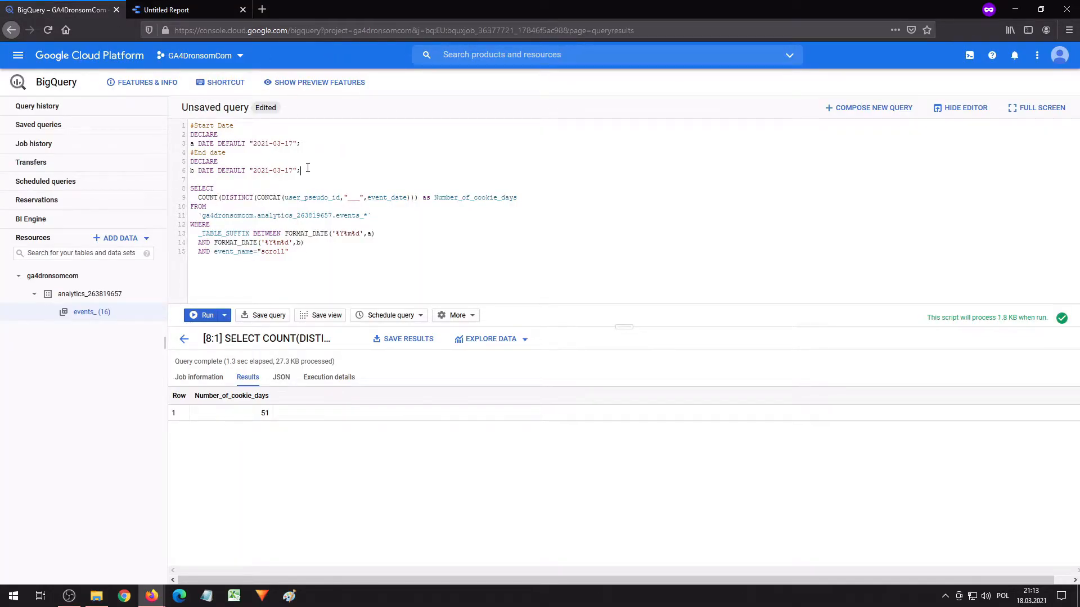
Set the query's start date to 2021-02-17 and check the estimated amount of data the script will process
drag(311, 169, 176, 136)
drag(310, 174, 190, 171)
click(304, 172)
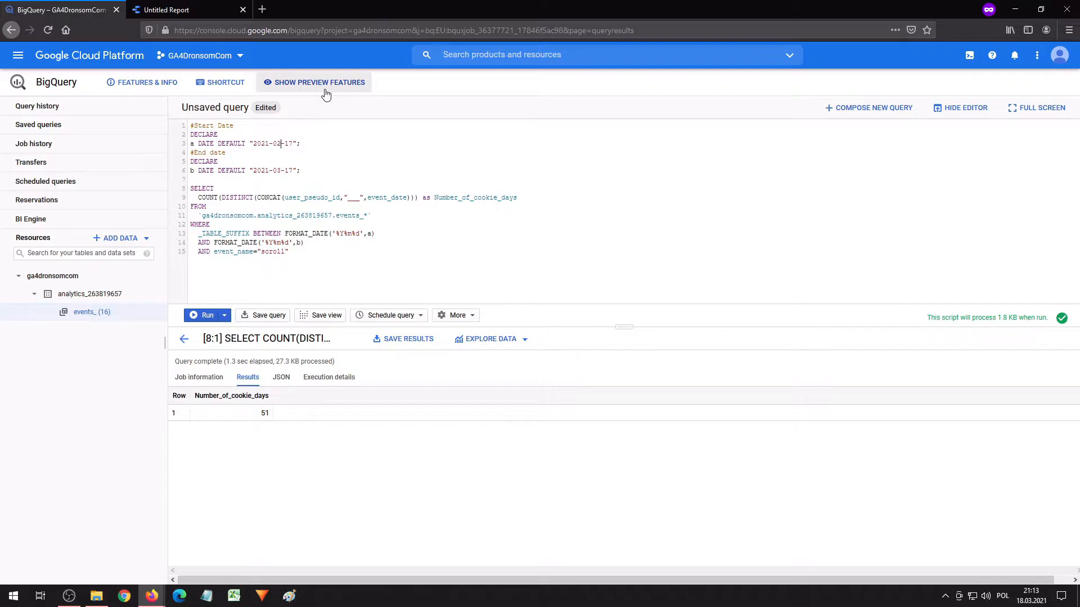
mouse_move(976, 317)
mouse_down()
mouse_move(1031, 317)
mouse_move(955, 319)
mouse_up()
click(1029, 319)
click(1031, 318)
click(956, 323)
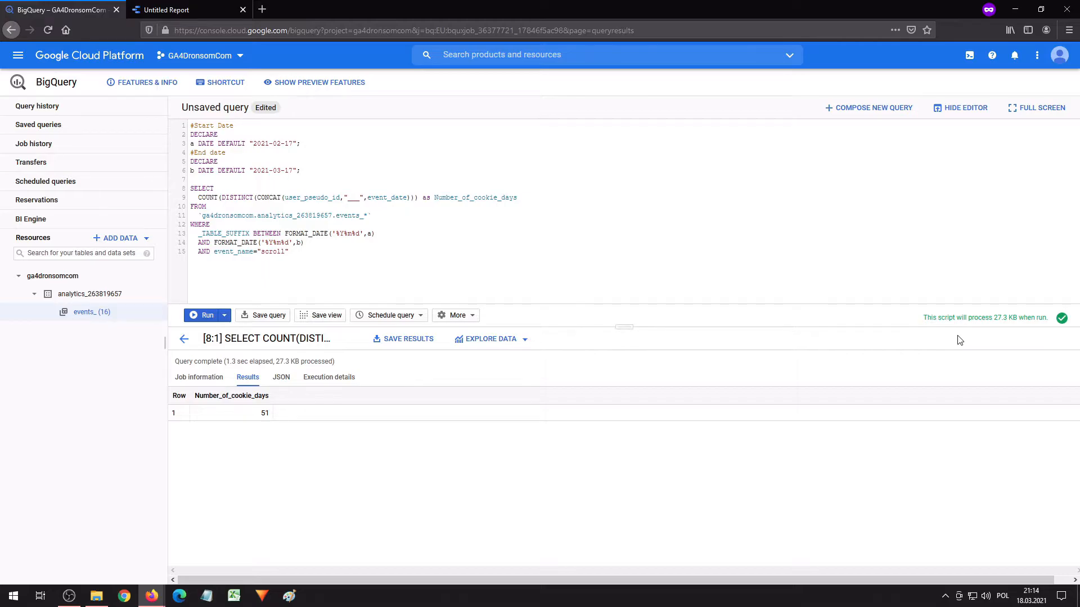
Return to the Data Studio report and look at the date range control's properties
click(186, 8)
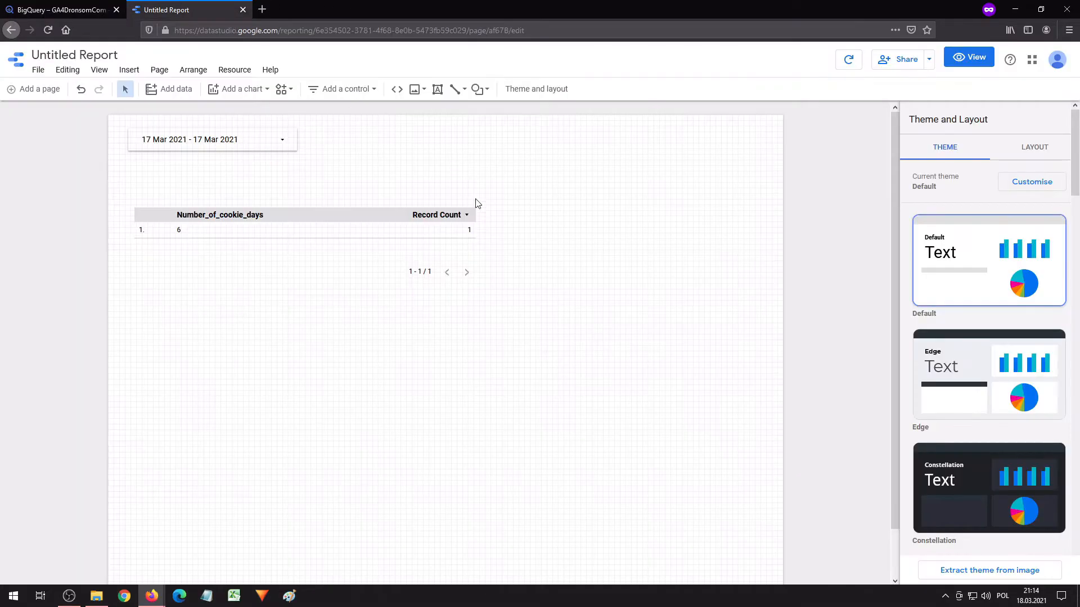
click(250, 148)
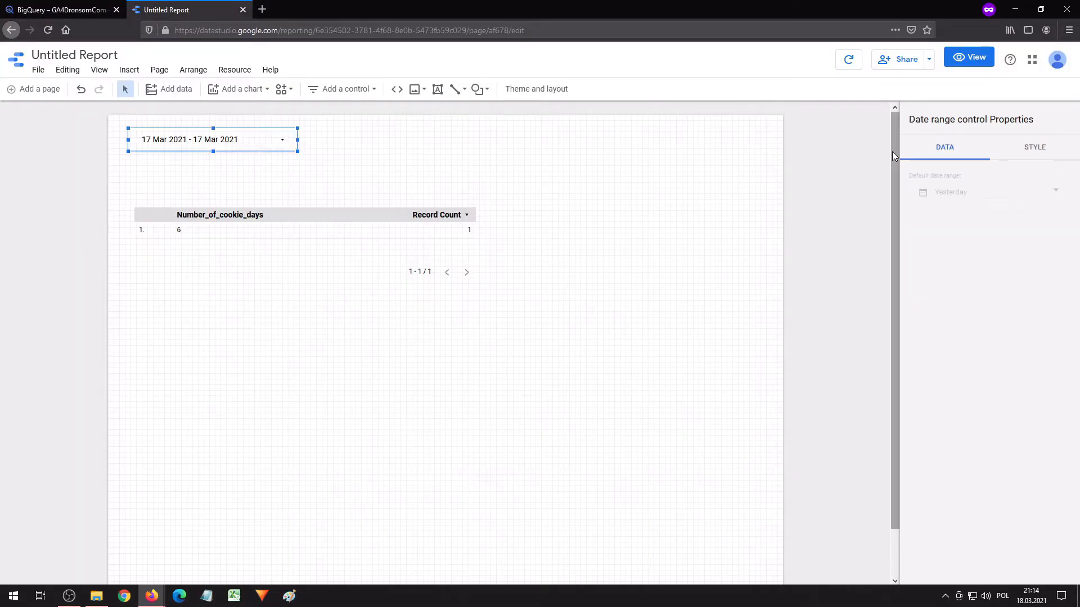
click(610, 258)
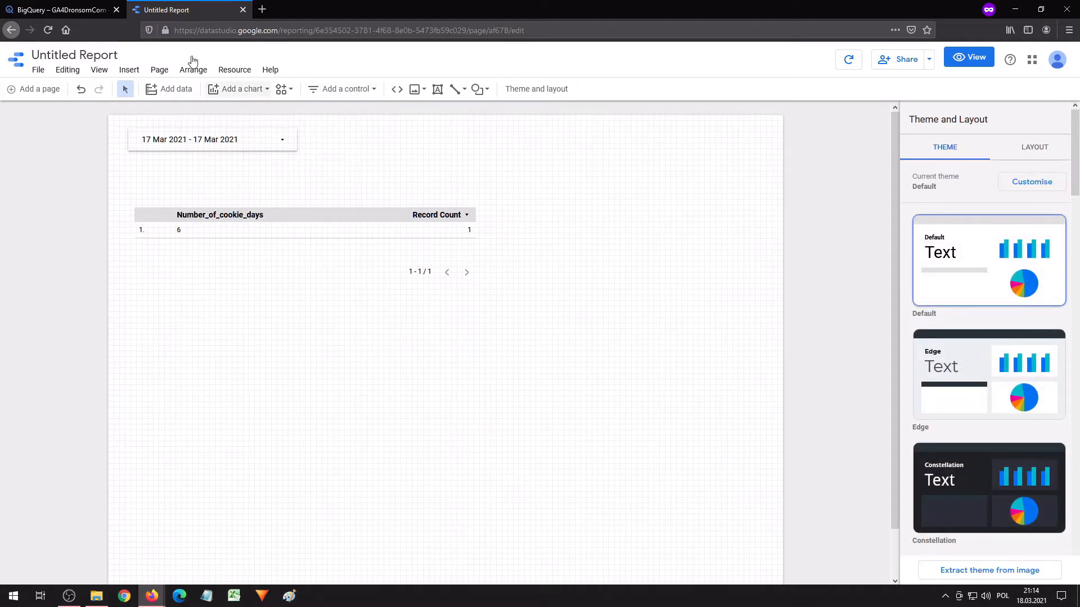
Switch to BigQuery and examine the CONCAT of user_pseudo_id and event_date in the query's count expression
click(56, 10)
drag(257, 198, 411, 197)
click(411, 198)
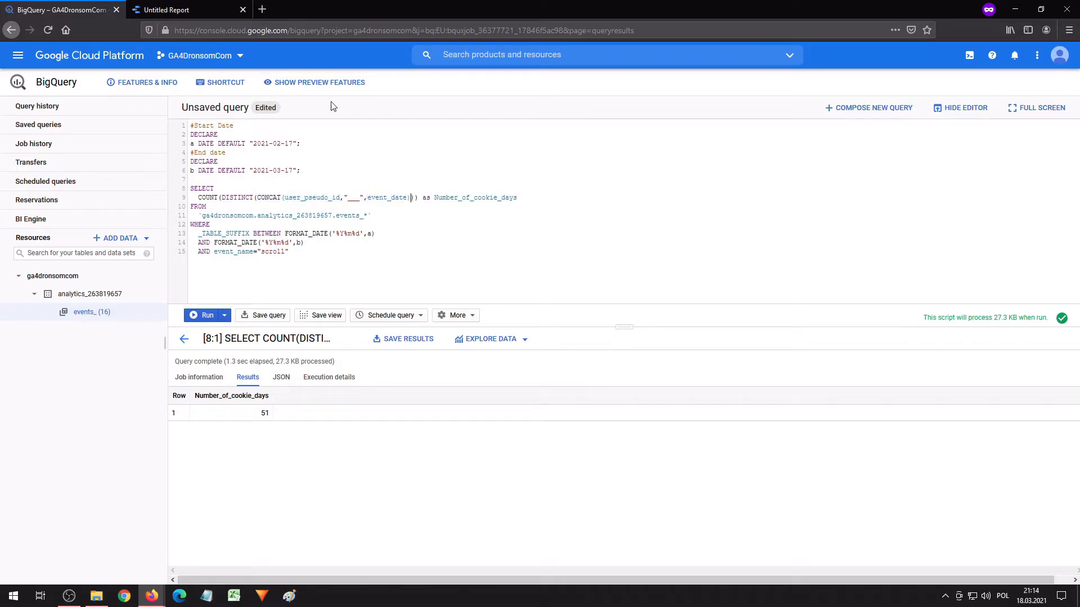
Return to the Data Studio report, duplicate the Number_of_cookie_days table and place the copy just below the original
click(197, 10)
click(353, 217)
key(ctrl+c)
key(ctrl+v)
drag(382, 233, 373, 299)
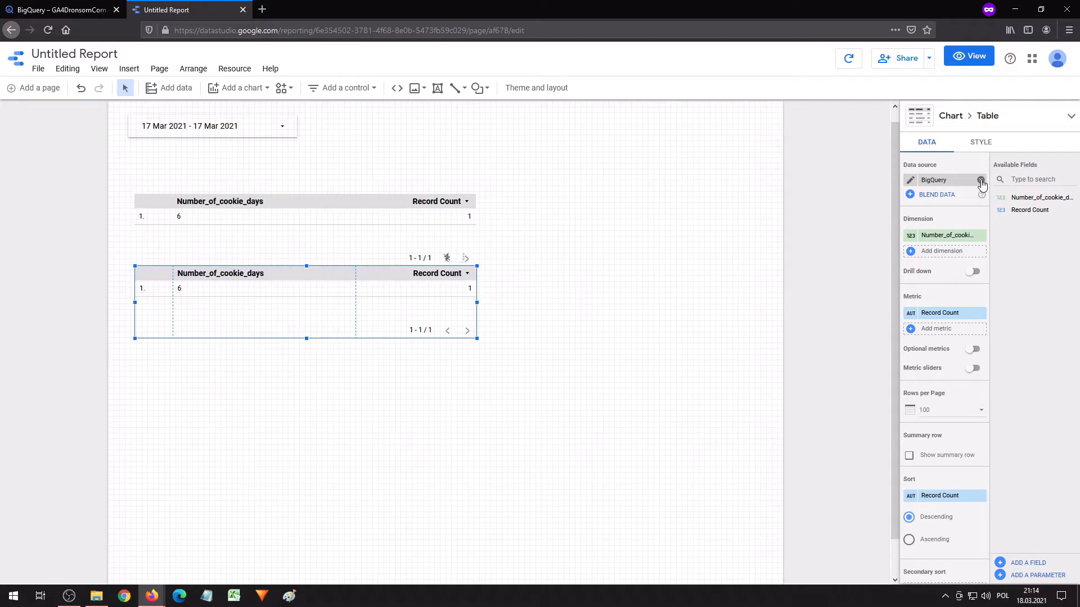
Copy the full custom query from the table's BigQuery data source connection and leave the connection unchanged
click(911, 180)
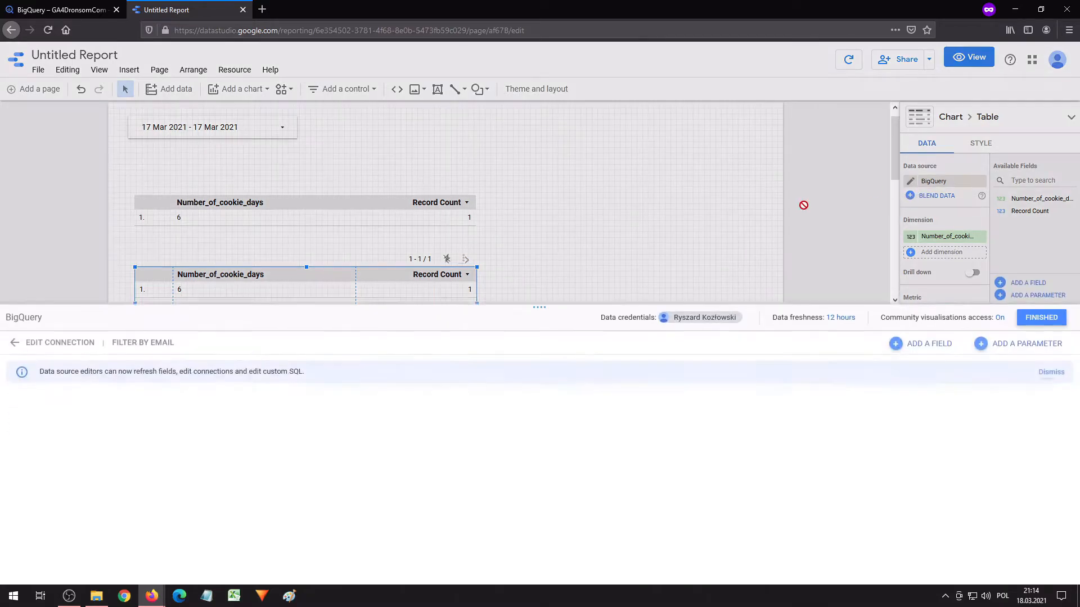
click(57, 329)
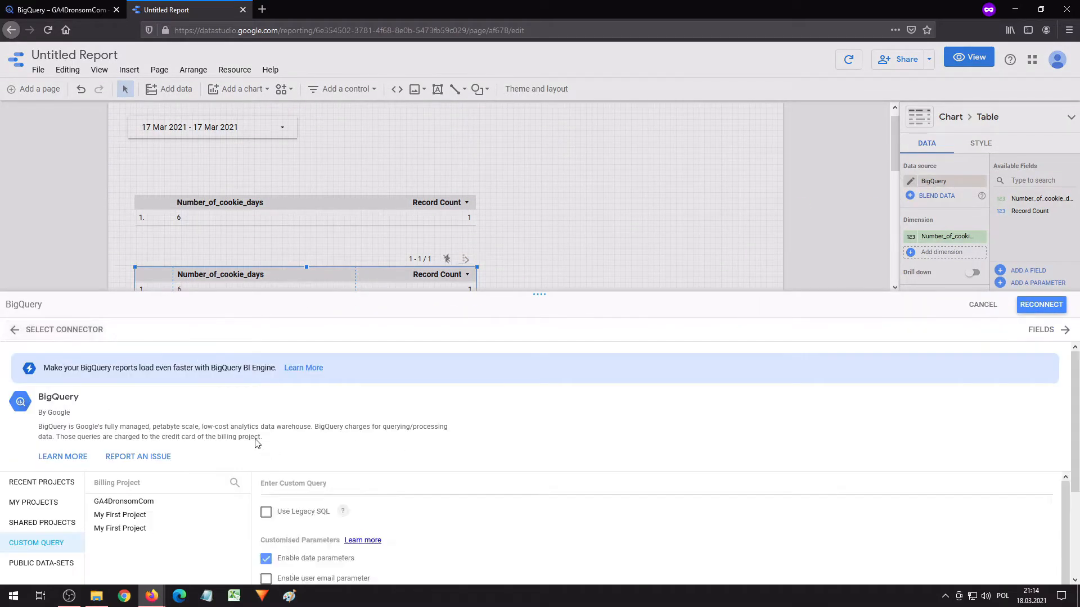
click(413, 448)
key(ctrl+a)
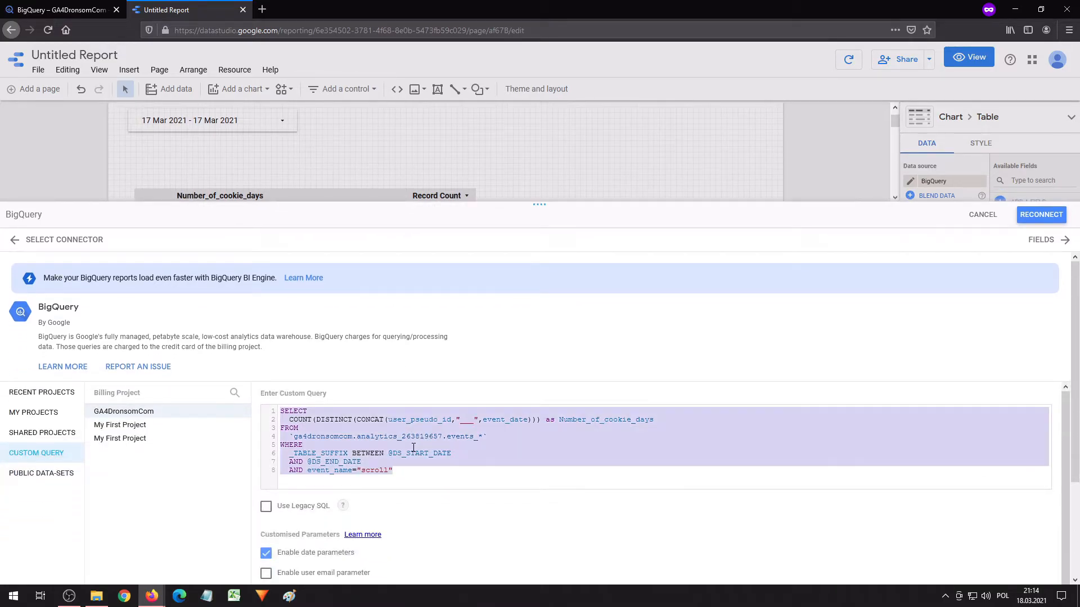
click(982, 214)
Remove the duplicated table's data source and start a new BigQuery custom query with GA4DronsomCom as billing project
click(980, 184)
click(952, 181)
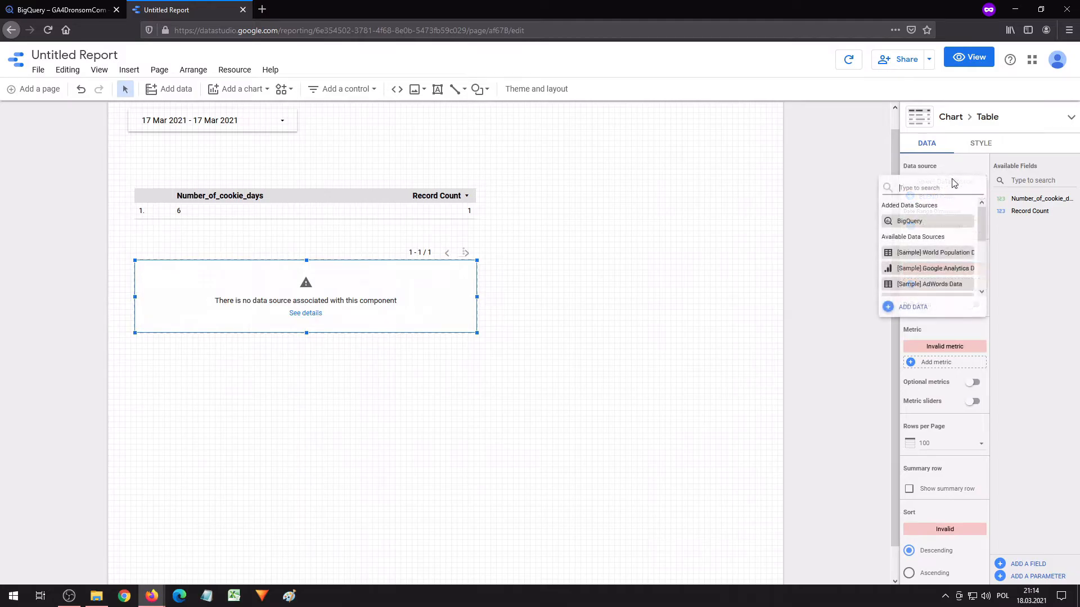
click(889, 306)
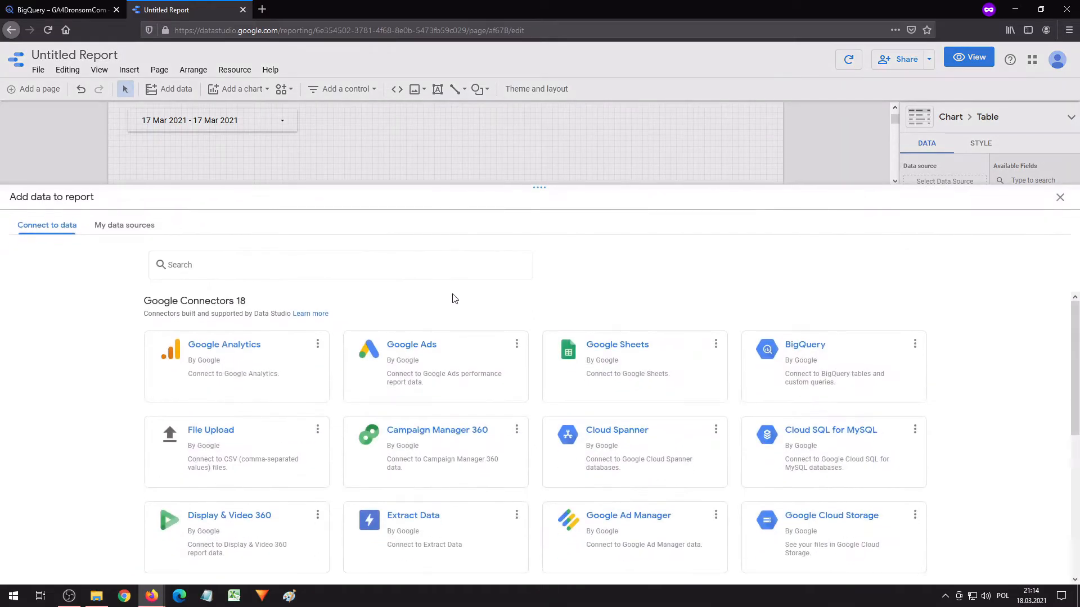
click(825, 359)
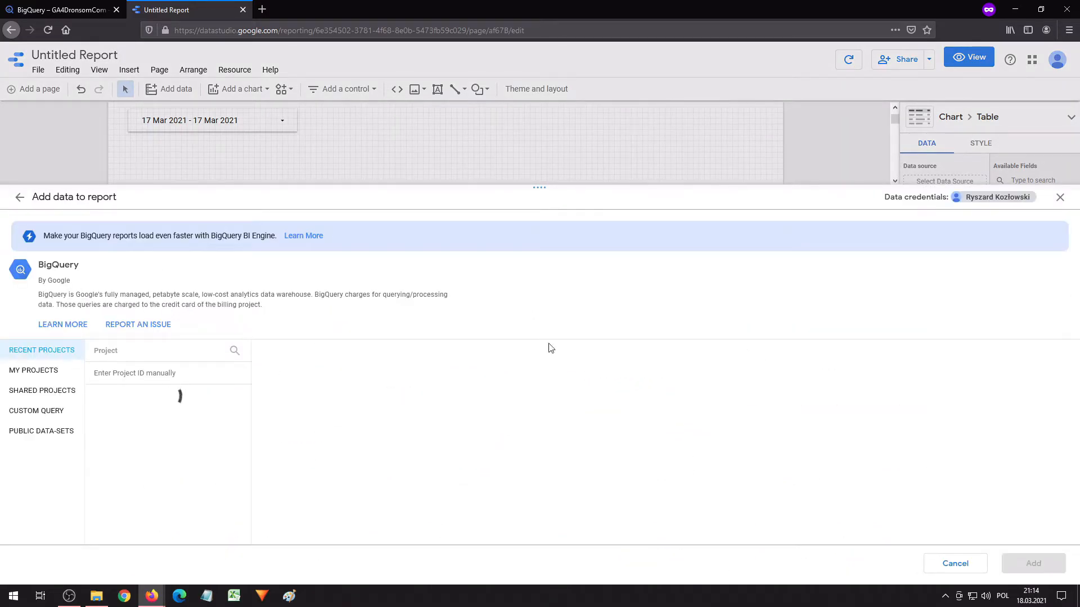
click(81, 410)
click(125, 369)
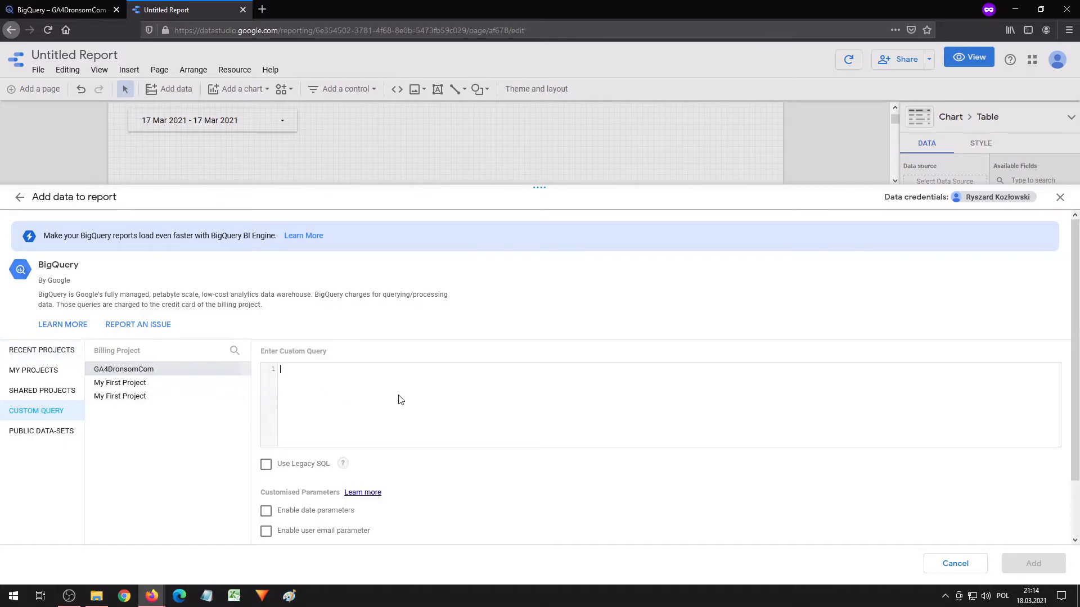
Paste the copied query and reduce its count expression to COUNT(DISTINCT(user_pseudo_id))
key(ctrl+v)
scroll(464, 210, down, 1)
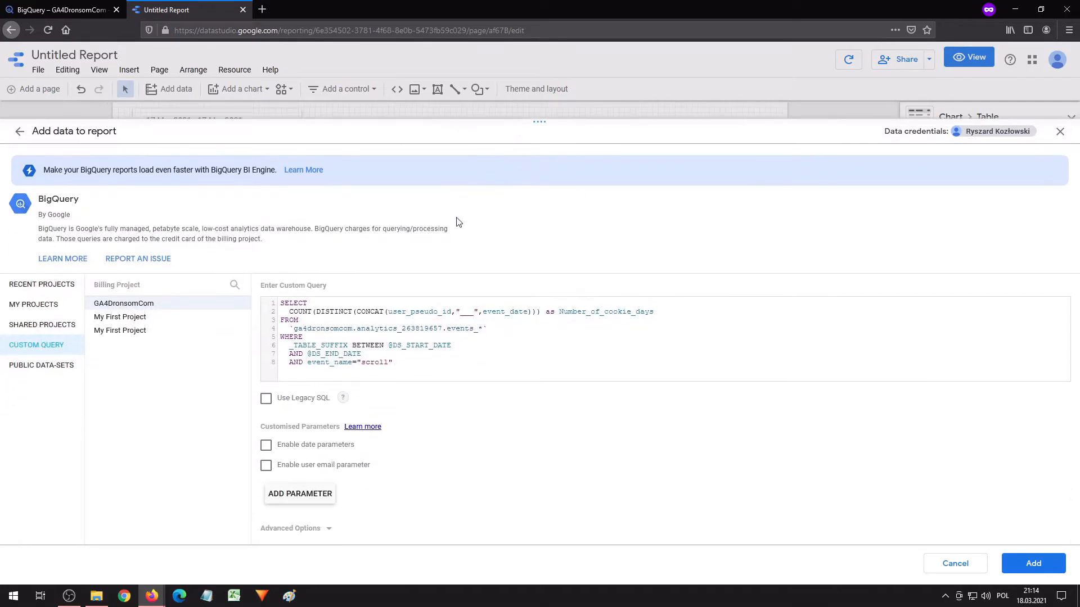
double_click(363, 312)
key(BackSpace)
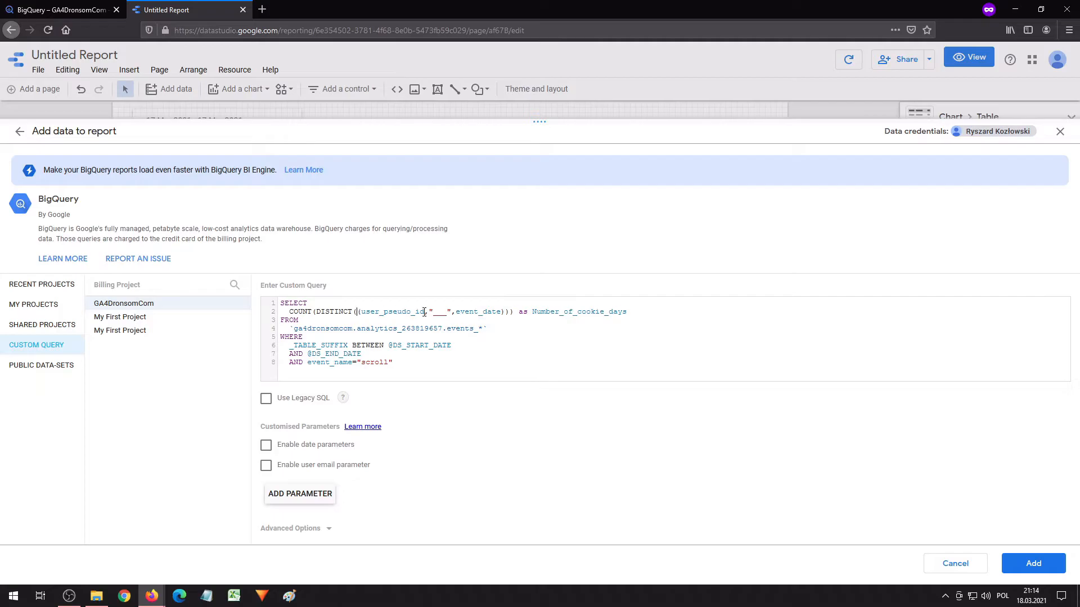
key(Delete)
drag(424, 312, 499, 312)
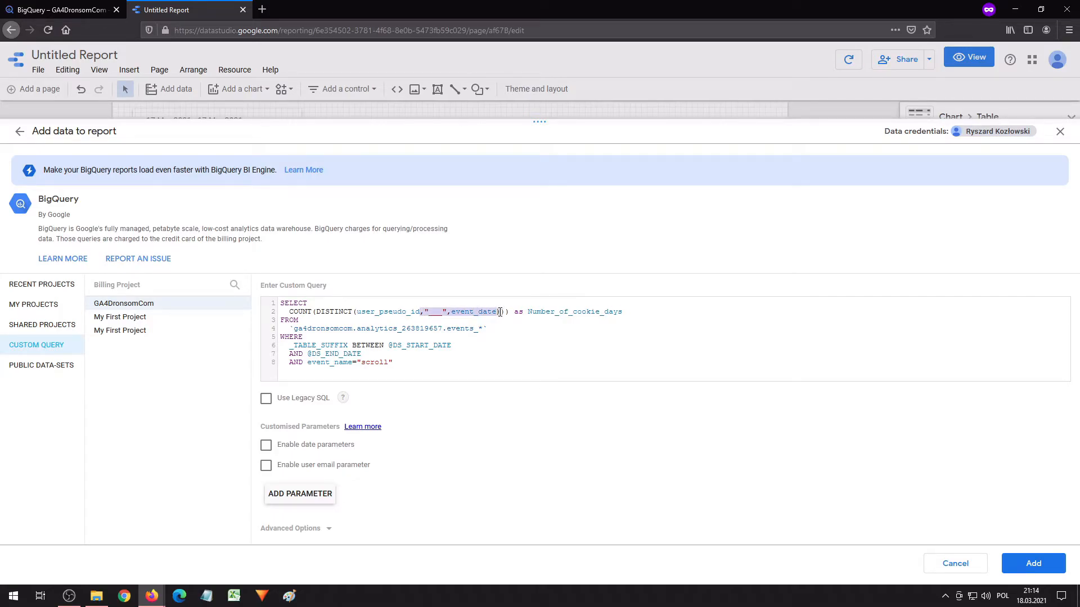
key(BackSpace)
Enable date parameters for the custom query and add it to the report, allowing parameter sharing
click(331, 416)
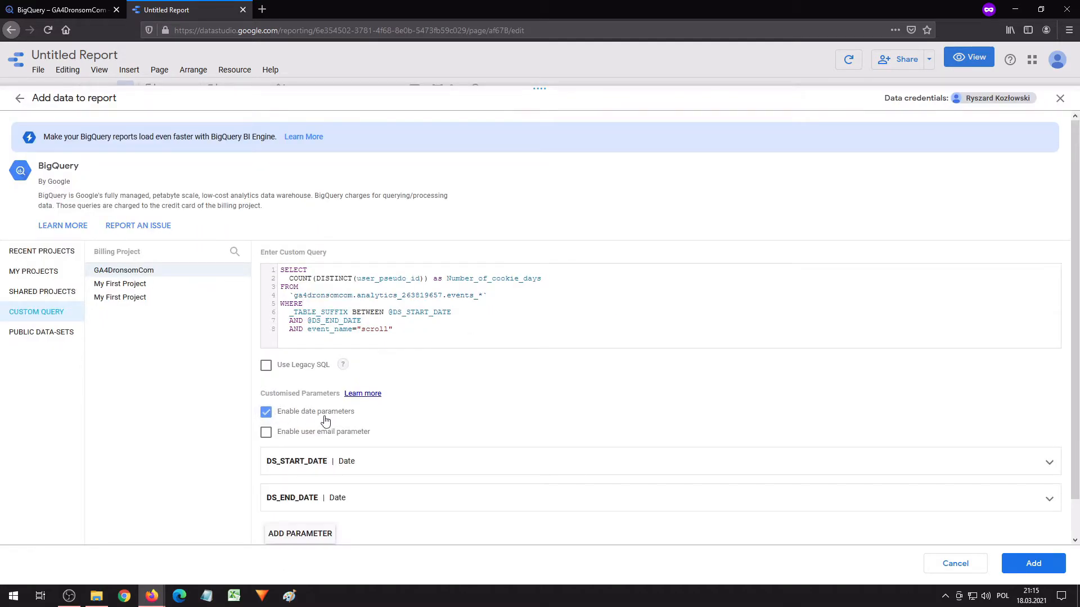
click(1033, 563)
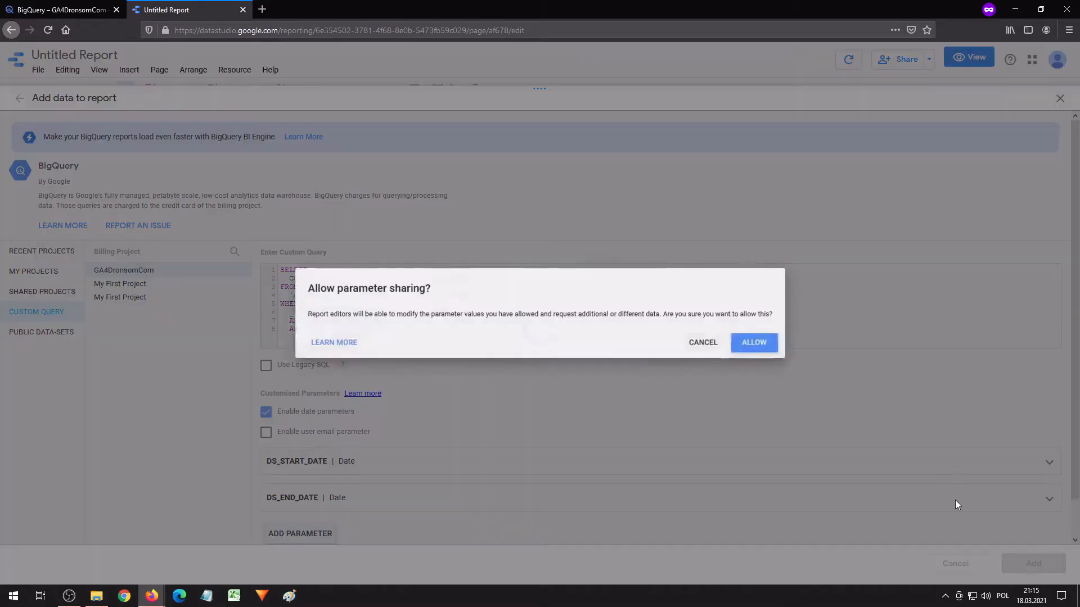
click(766, 342)
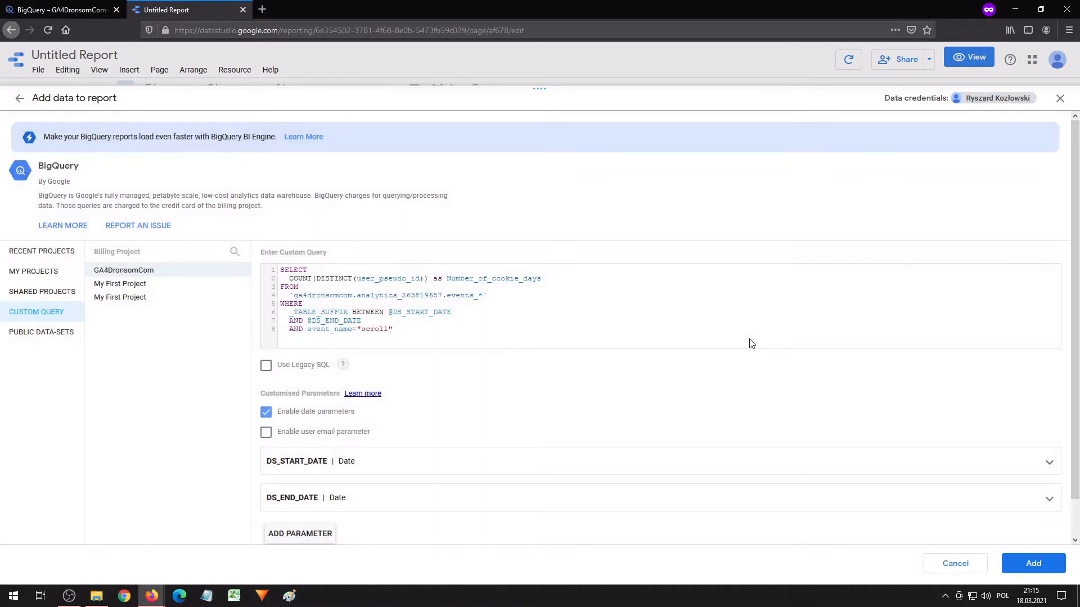
click(1024, 566)
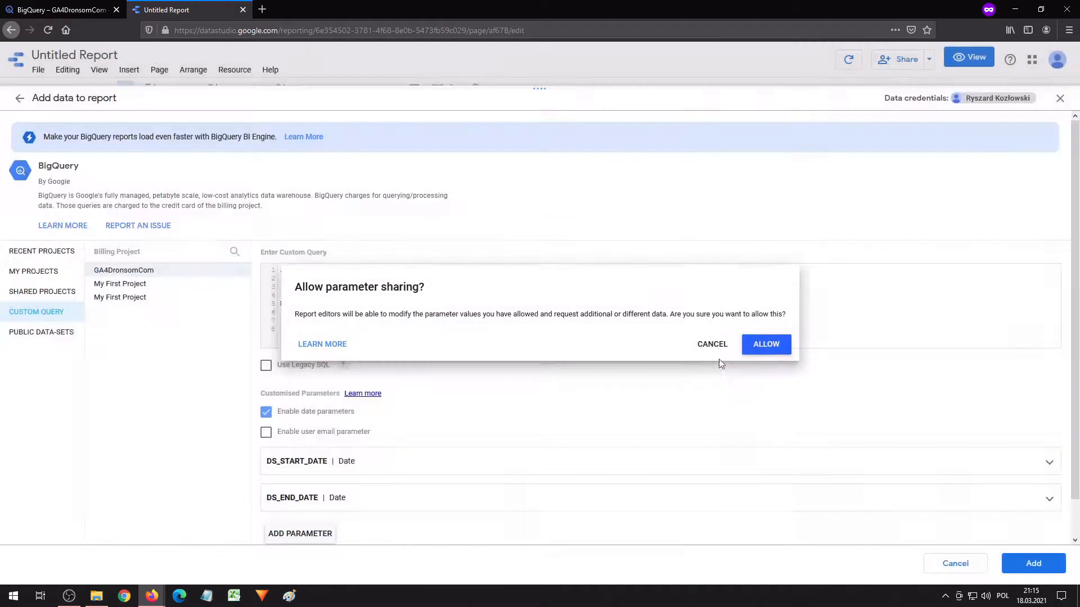
click(748, 346)
click(662, 405)
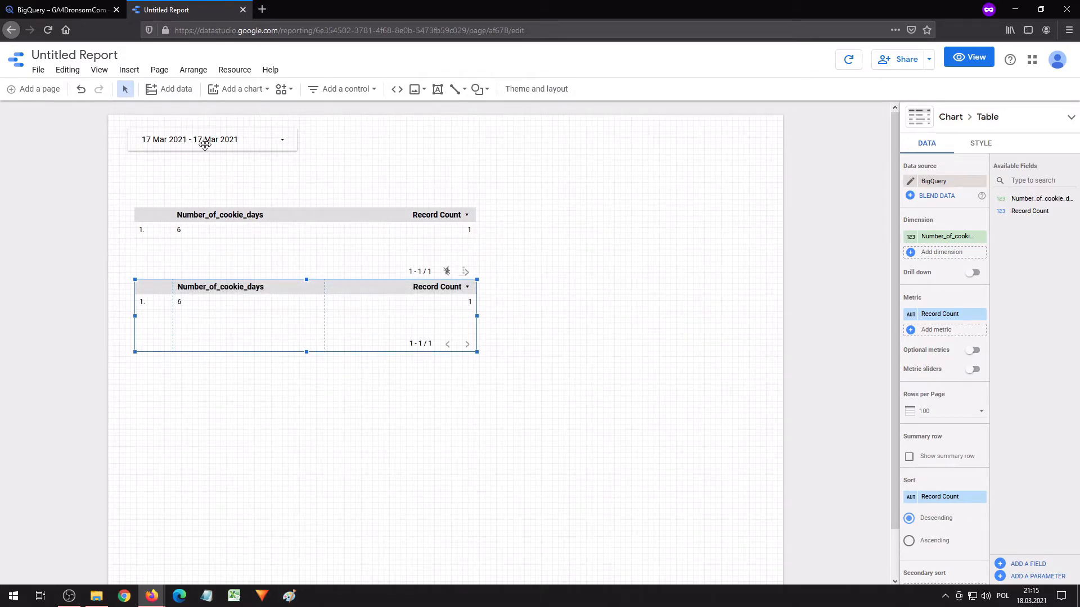
View the report and set its date range to 16 Mar 2021 - 16 Mar 2021 to compare both tables
click(949, 66)
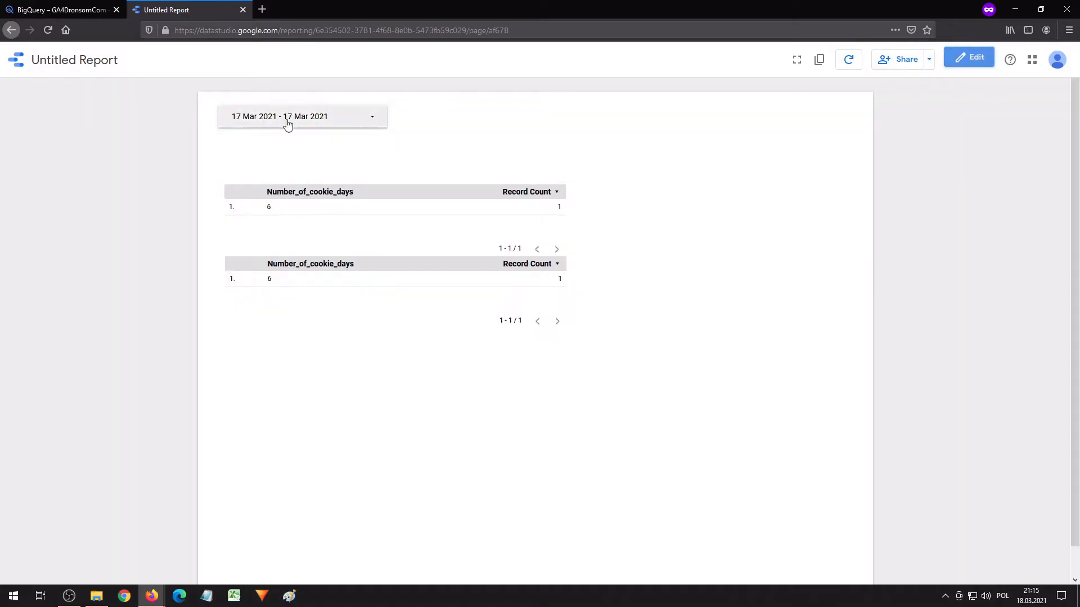
click(291, 119)
click(174, 225)
click(305, 225)
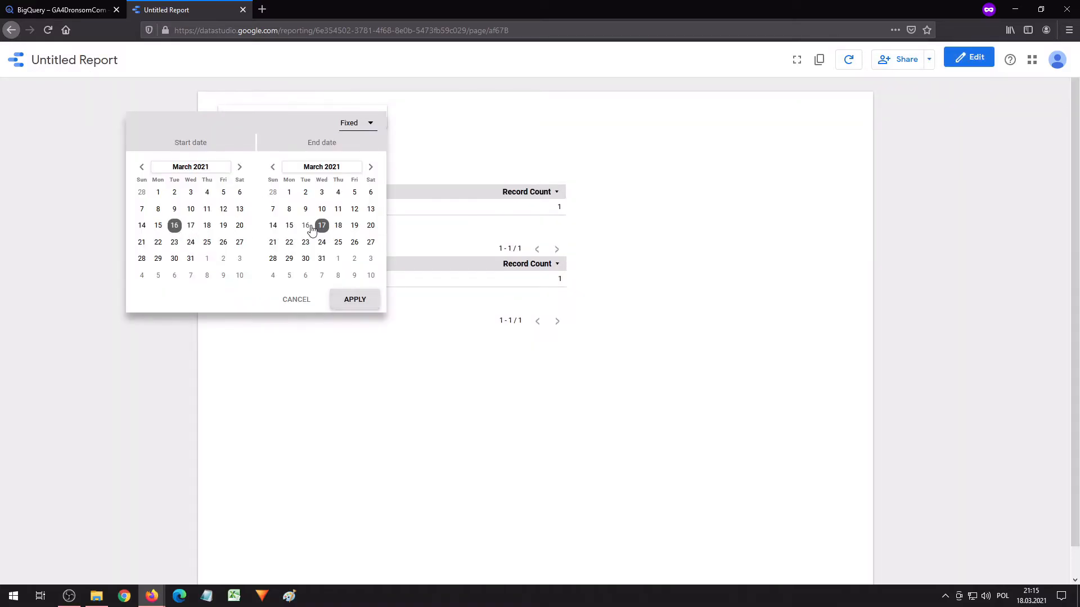
click(355, 299)
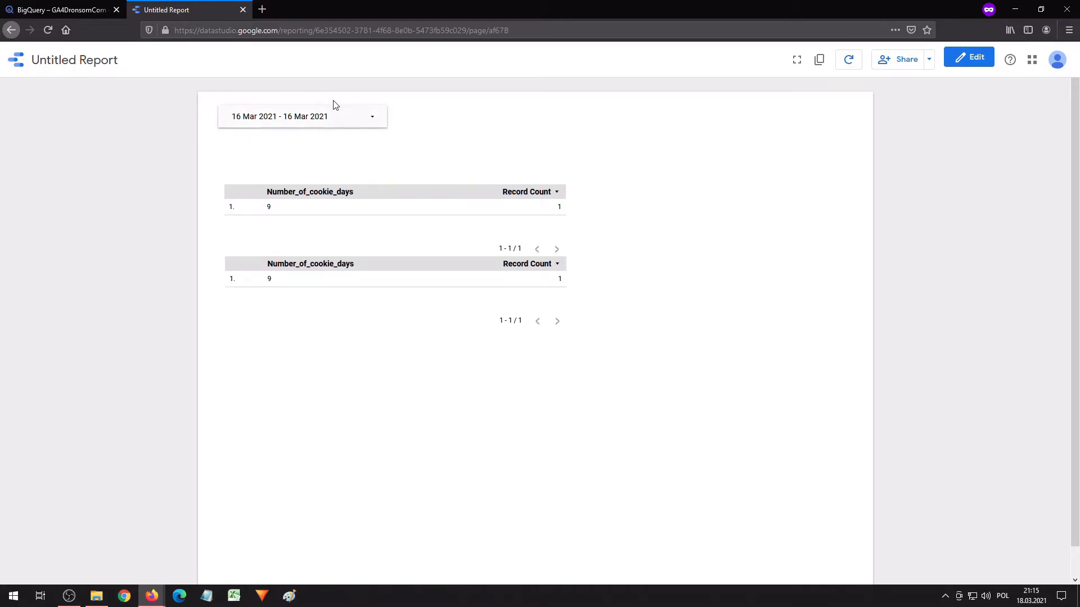
Set the report's date range to 1 Mar 2021 - 17 Mar 2021 and compare the two tables' counts
click(325, 116)
click(158, 193)
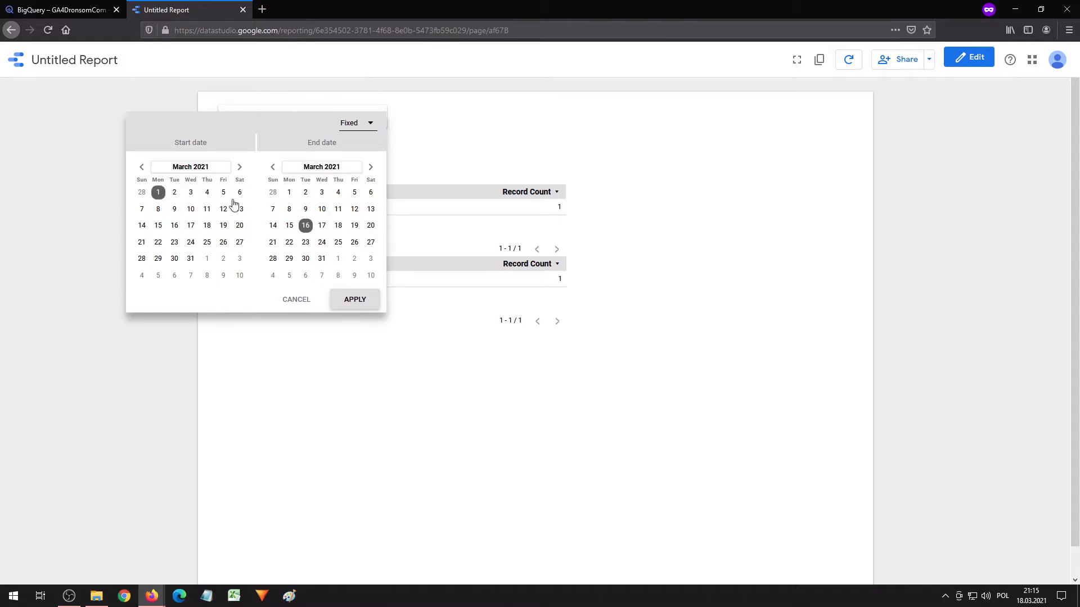
click(322, 225)
click(351, 302)
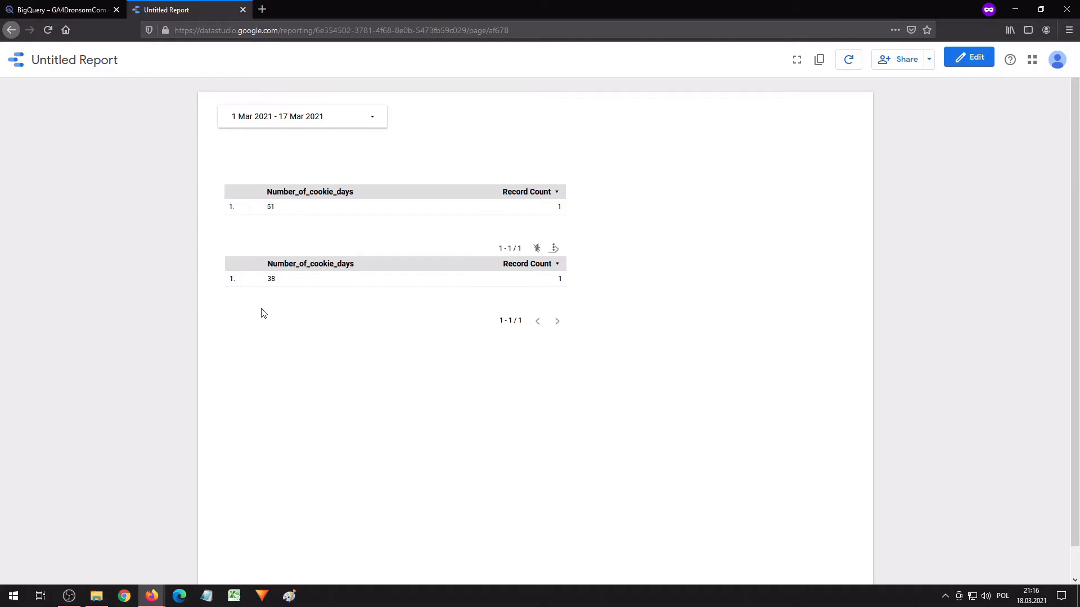
Switch to BigQuery and replace the query's COUNT(DISTINCT(CONCAT(...))) expression with user_pseudo_id, event_date
click(64, 5)
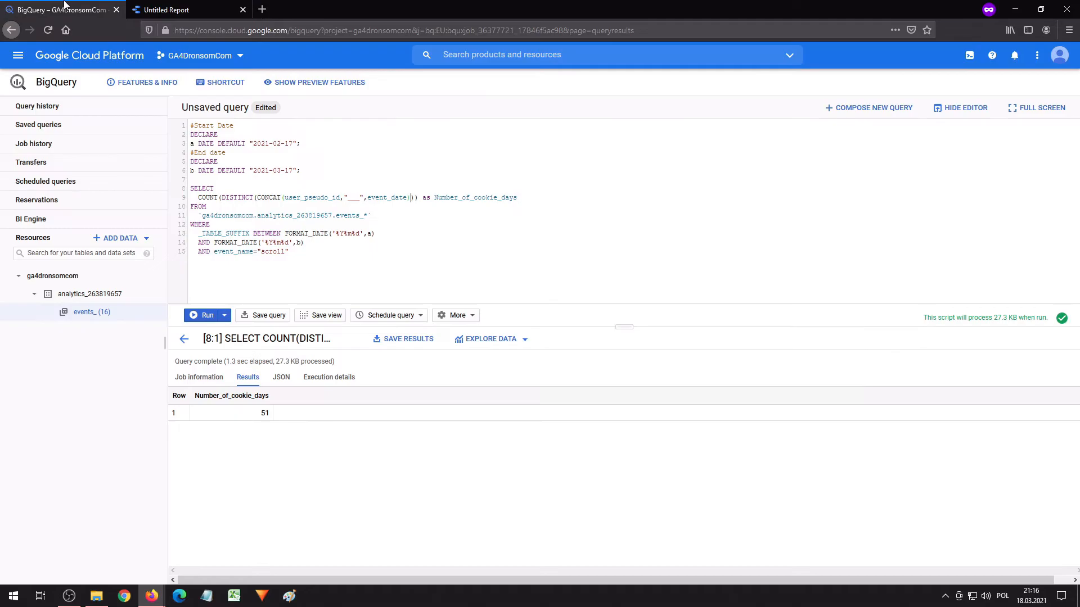
drag(258, 198, 282, 197)
click(278, 198)
double_click(307, 197)
click(199, 197)
text(user_pseudo_id, event_date)
key(Delete)
key(Delete)
key(Delete)
key(Delete)
key(Delete)
key(Delete)
key(Delete)
key(Delete)
key(Delete)
key(Delete)
key(Delete)
key(Delete)
key(Delete)
key(Delete)
key(Delete)
key(Delete)
key(Delete)
key(Delete)
key(Delete)
key(Delete)
key(Delete)
key(Delete)
key(Delete)
key(Delete)
key(Delete)
key(Delete)
key(Delete)
key(Delete)
key(Delete)
key(Delete)
key(Delete)
key(Delete)
key(Delete)
key(Delete)
key(Delete)
key(Delete)
key(Delete)
key(Delete)
Append "group by 1,2" to the end of the query, run it and enlarge the results area
key(ctrl+End)
key(Return)
text(group by 1,2)
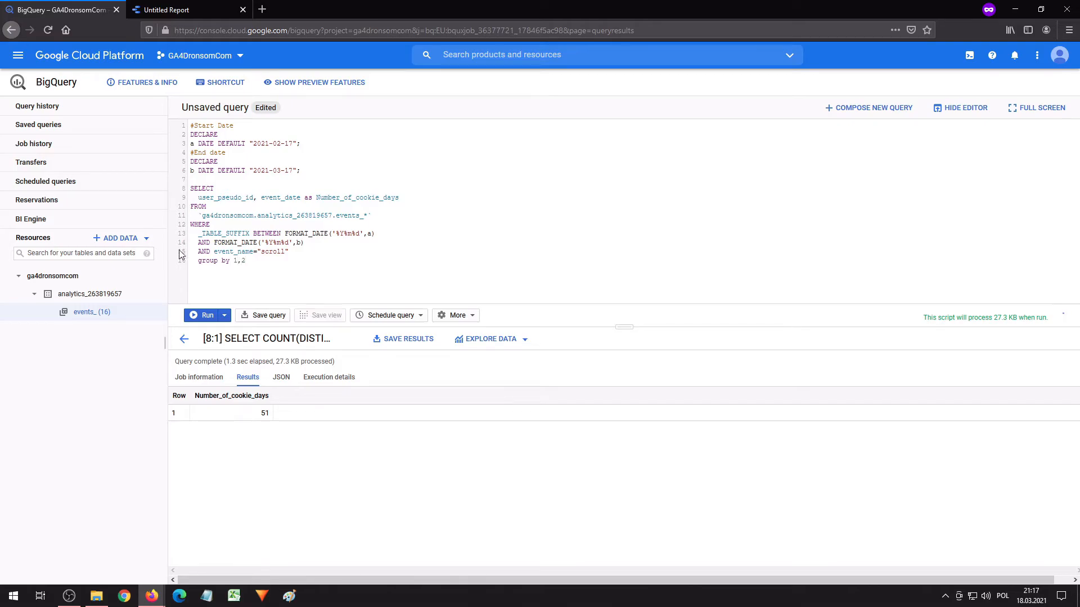
click(208, 316)
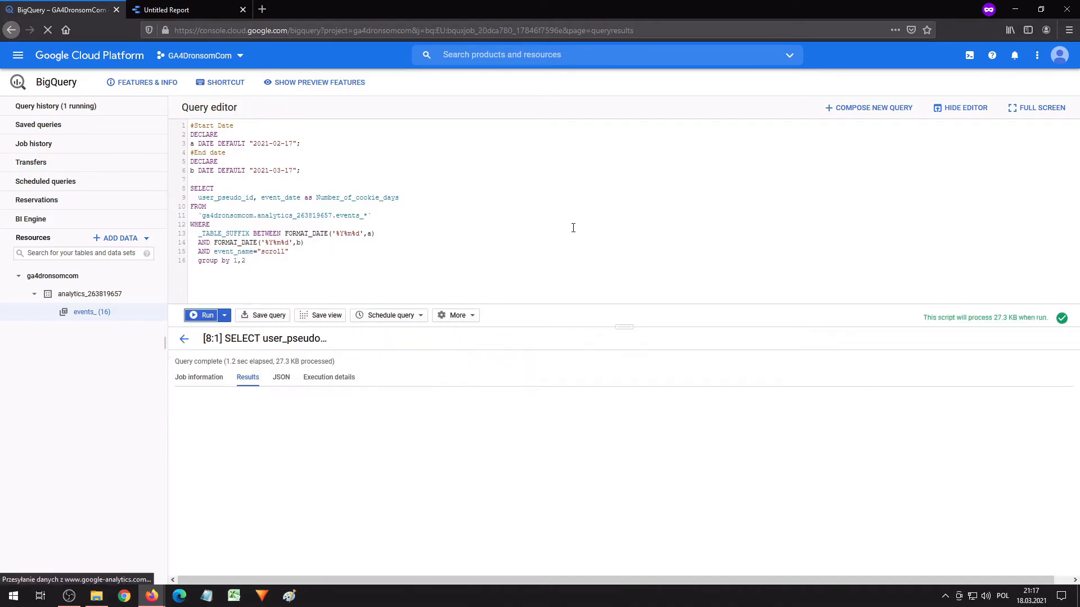
drag(578, 326, 414, 211)
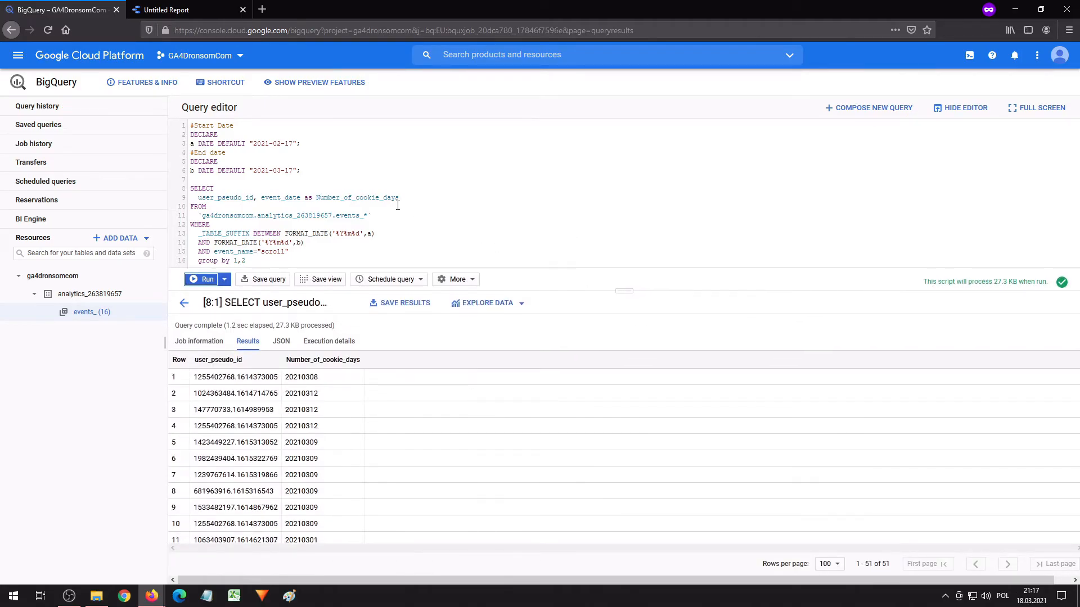
Set the query's start date to 2021-03-16 and run it
click(280, 145)
key(BackSpace)
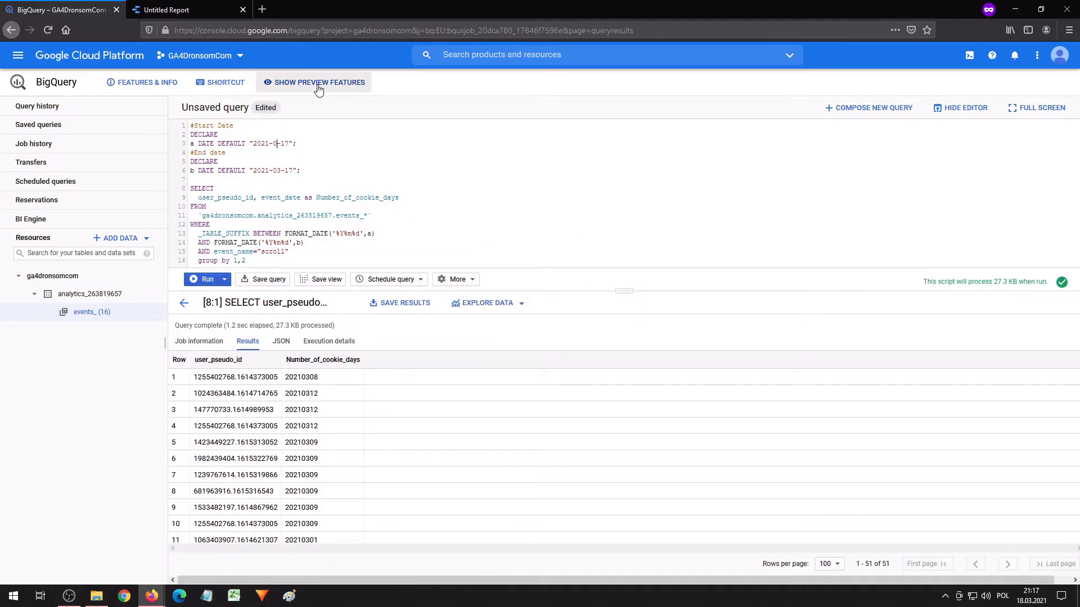
text(3)
text(0)
click(193, 283)
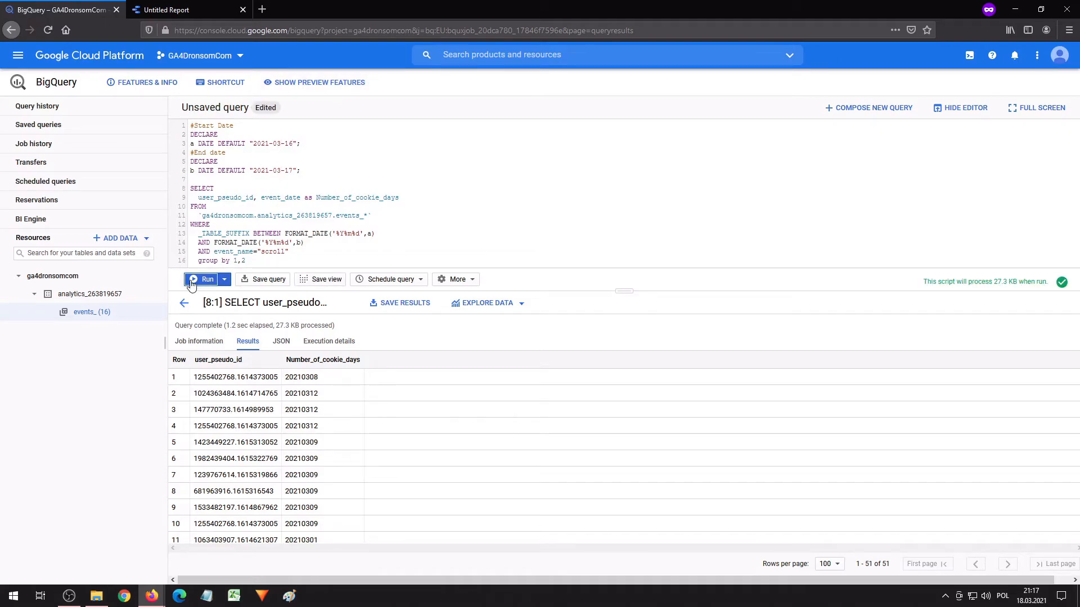
Switch to the Data Studio report and set its date range to 16 Mar 2021 - 17 Mar 2021
click(189, 3)
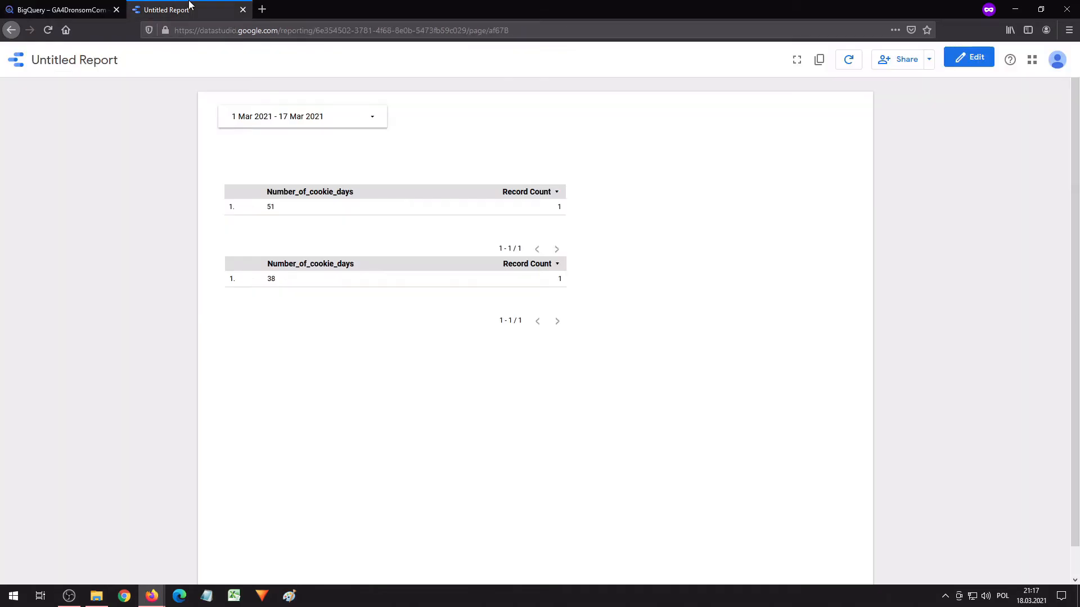
click(306, 116)
click(174, 225)
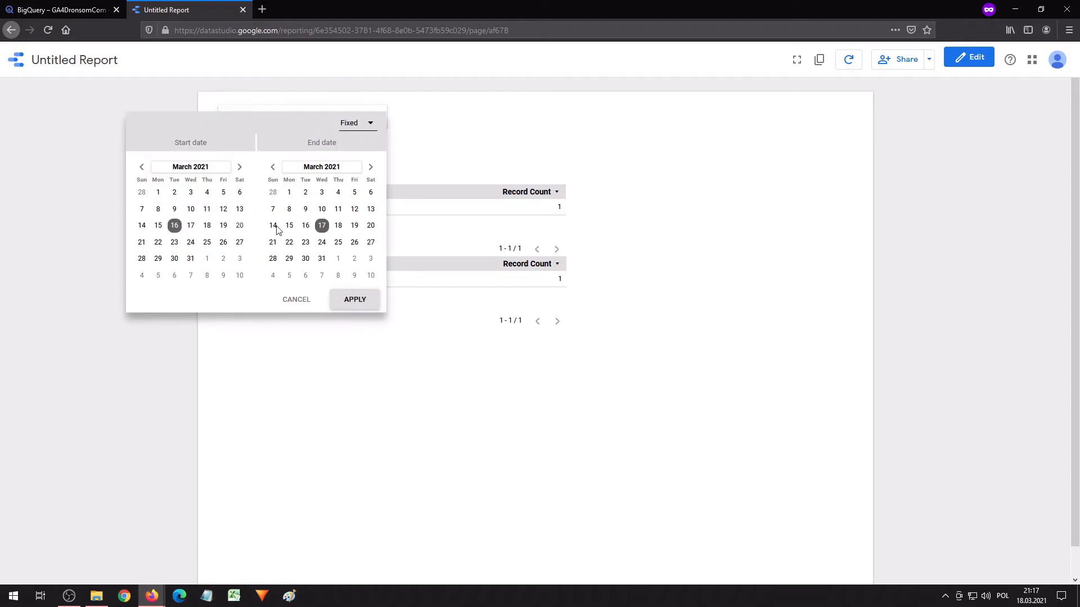
click(353, 299)
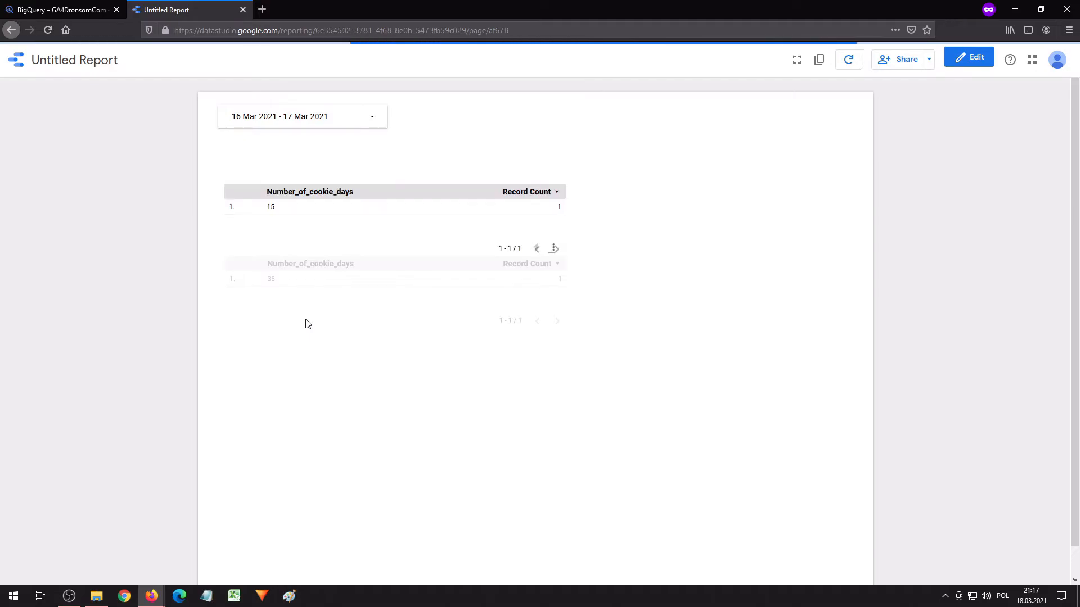
Compare both tables' counts for 15 Mar 2021 - 17 Mar 2021 and for 14 Mar 2021 - 17 Mar 2021
click(294, 118)
click(158, 225)
click(349, 301)
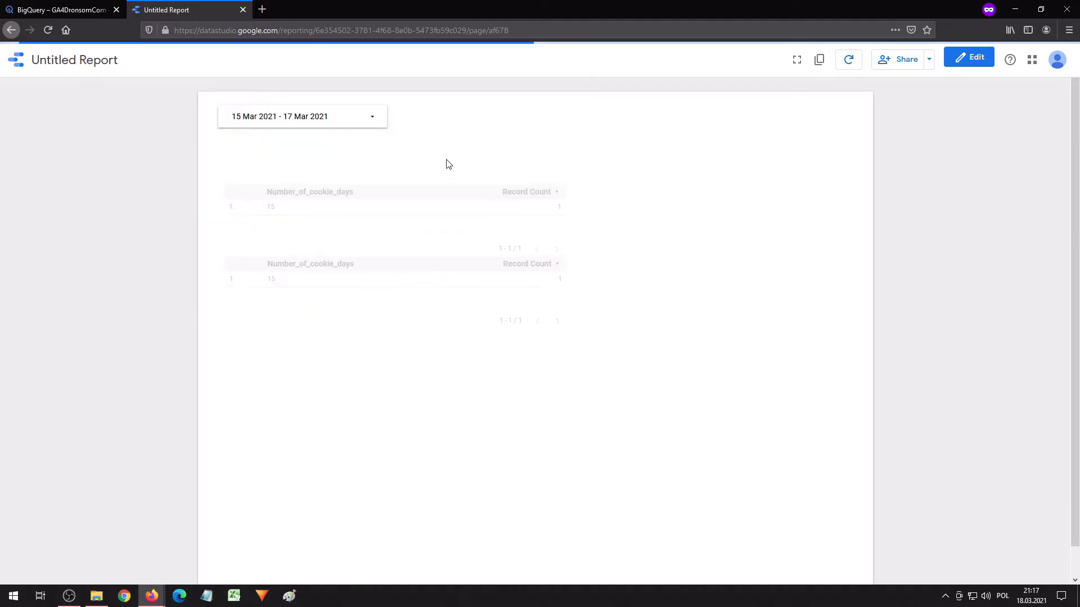
click(363, 125)
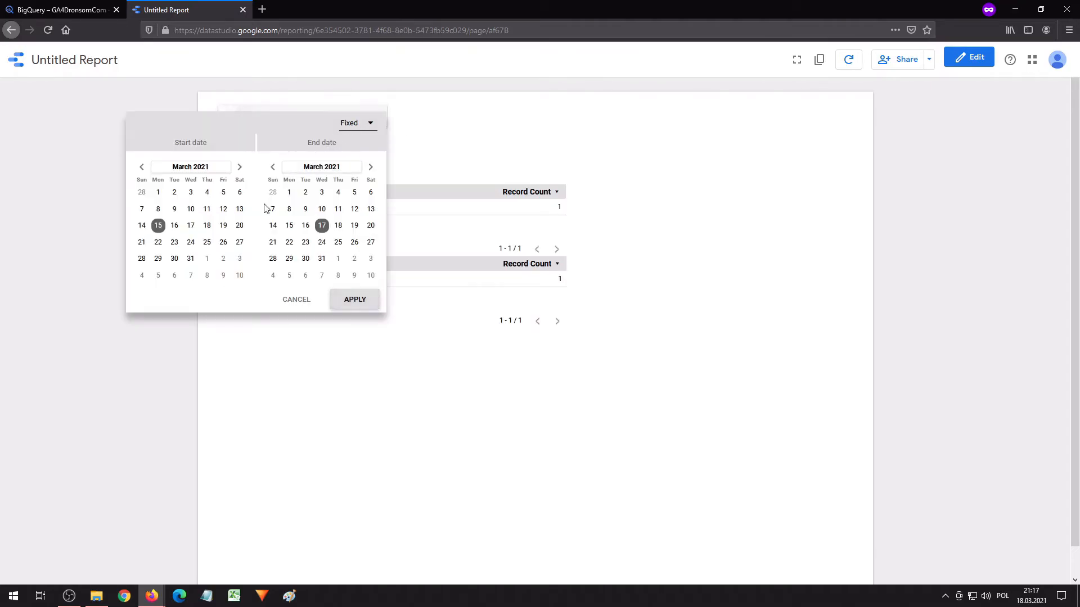
click(141, 226)
click(356, 304)
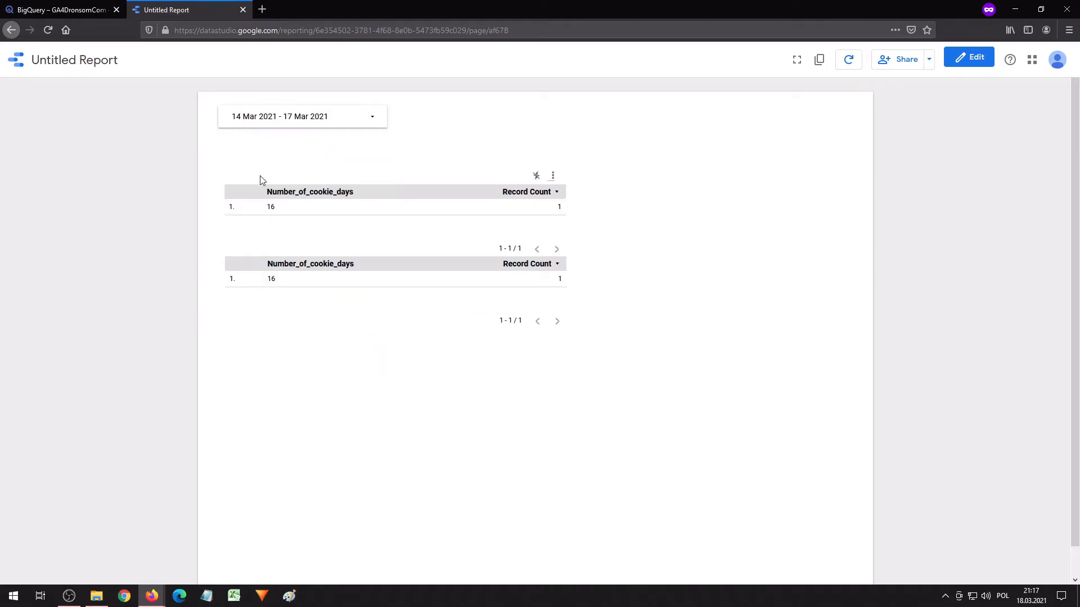
Set the report's date range to 13 Mar 2021 - 17 Mar 2021
click(301, 119)
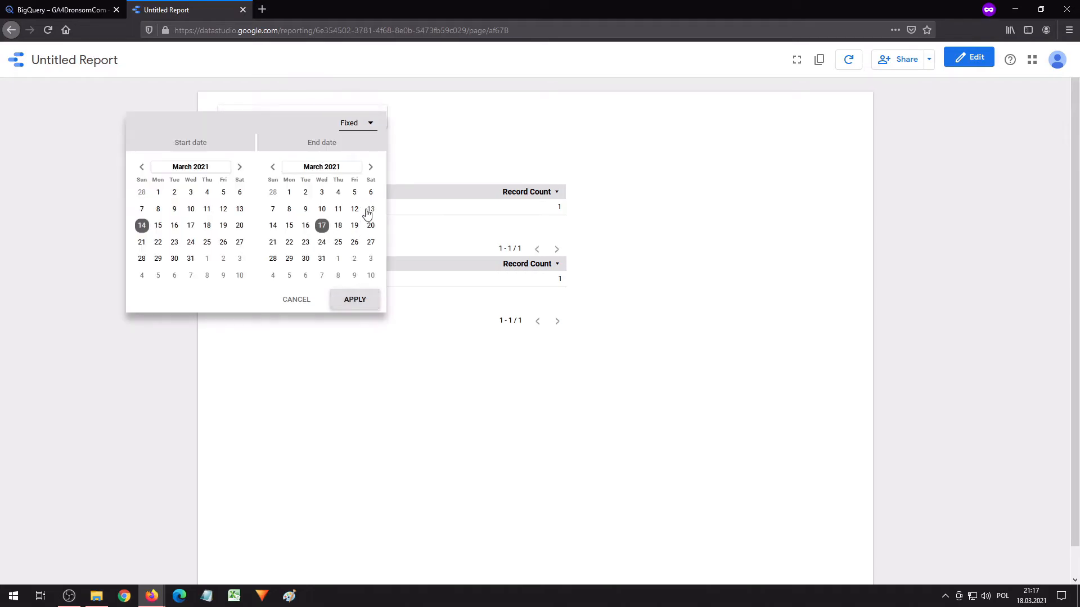
click(223, 210)
click(240, 209)
click(356, 299)
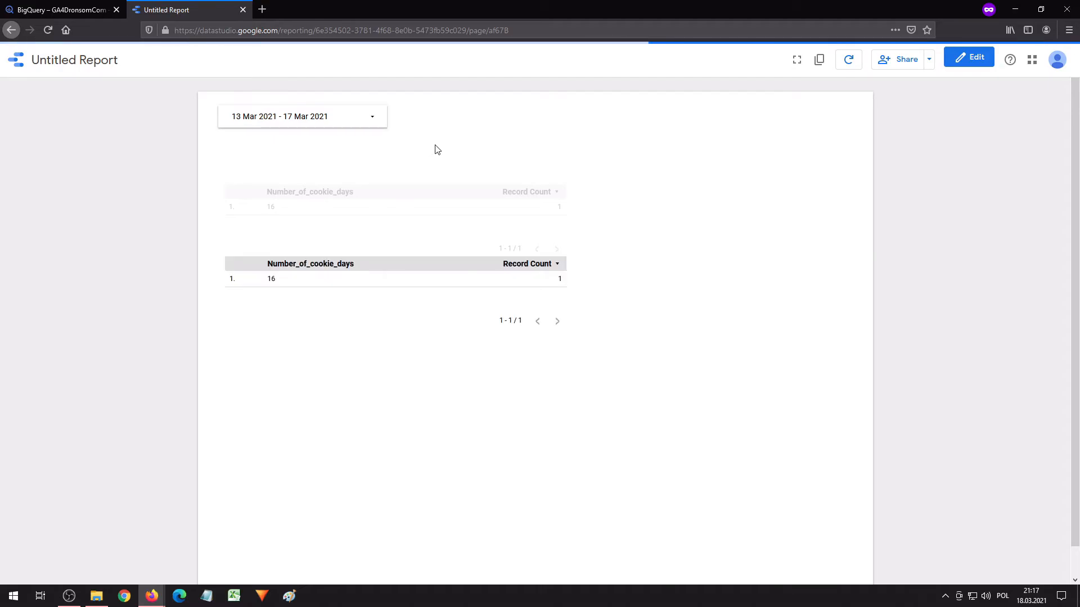
Switch to BigQuery and set the query's start date to 2021-03-13
click(56, 9)
click(290, 145)
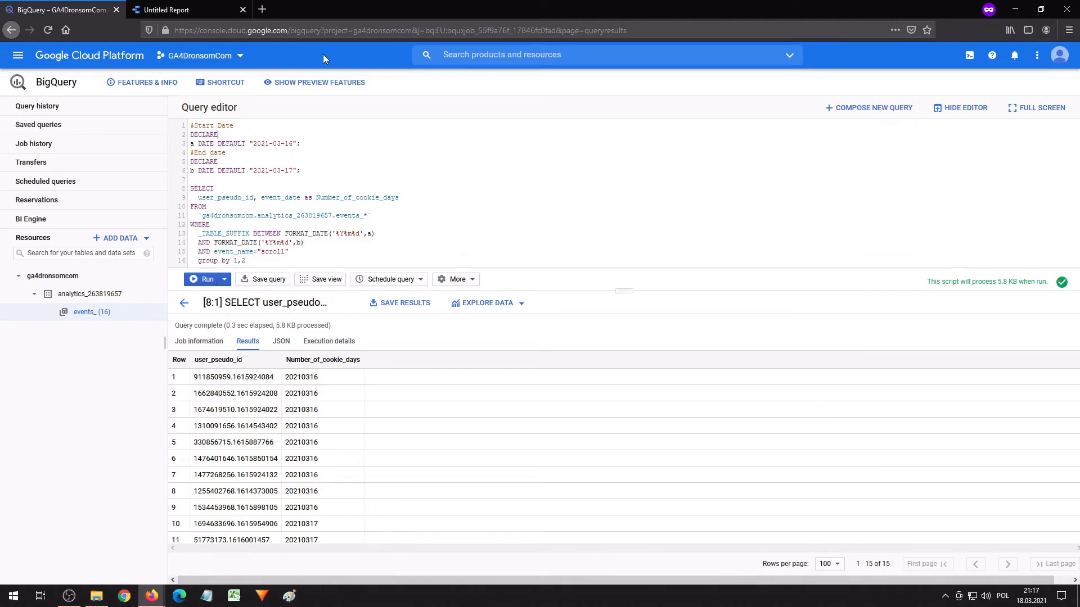
key(Delete)
text(3)
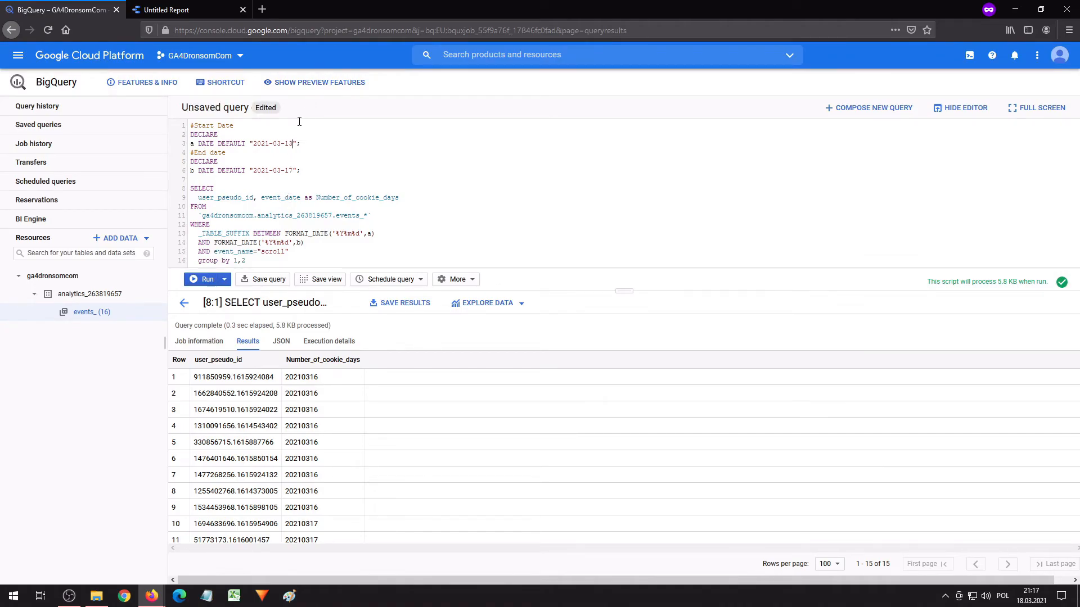
Remove the Number_of_cookie_days alias, append "order by user_pseudo_id" to the query and run it
click(306, 262)
key(Return)
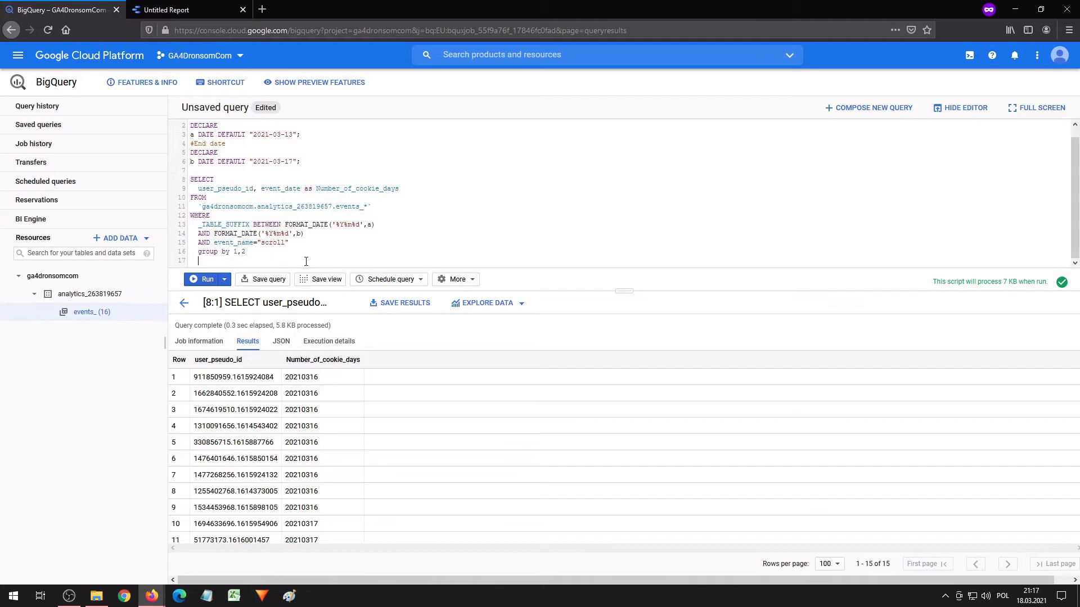
text(order by)
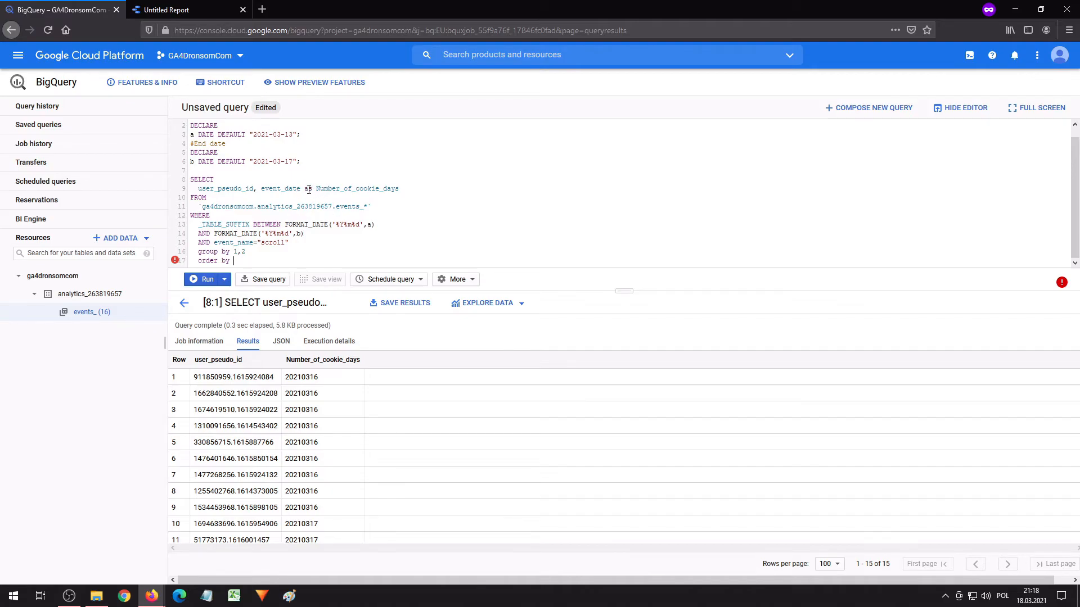
drag(305, 189, 406, 188)
key(Delete)
click(253, 260)
double_click(244, 191)
key(ctrl+c)
click(264, 260)
key(ctrl+v)
click(209, 280)
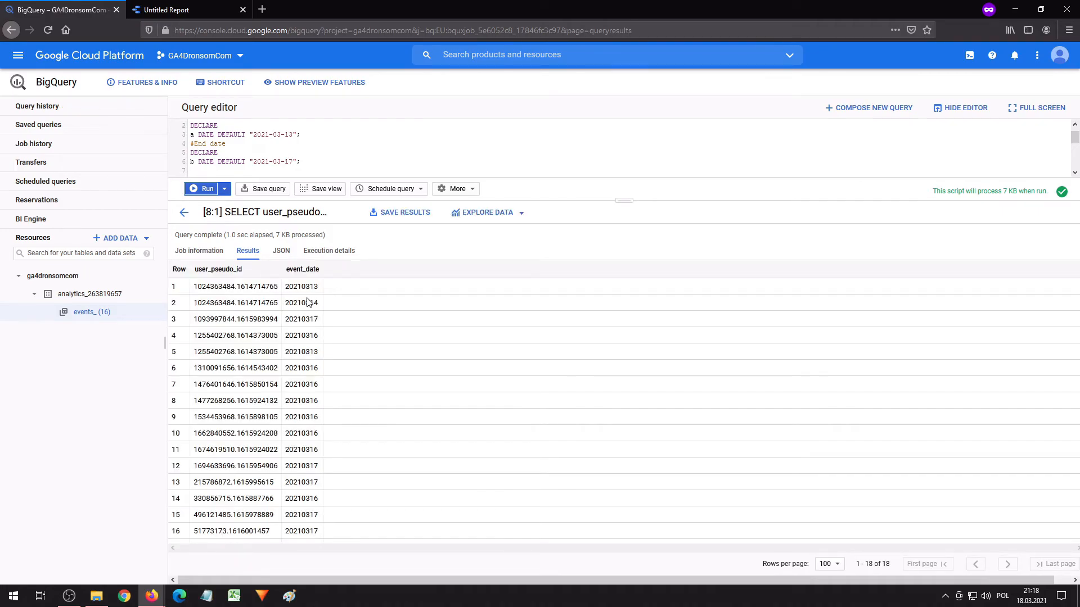
Find the first result's user_pseudo_id on the page and compare the event dates of its matching rows
triple_click(249, 289)
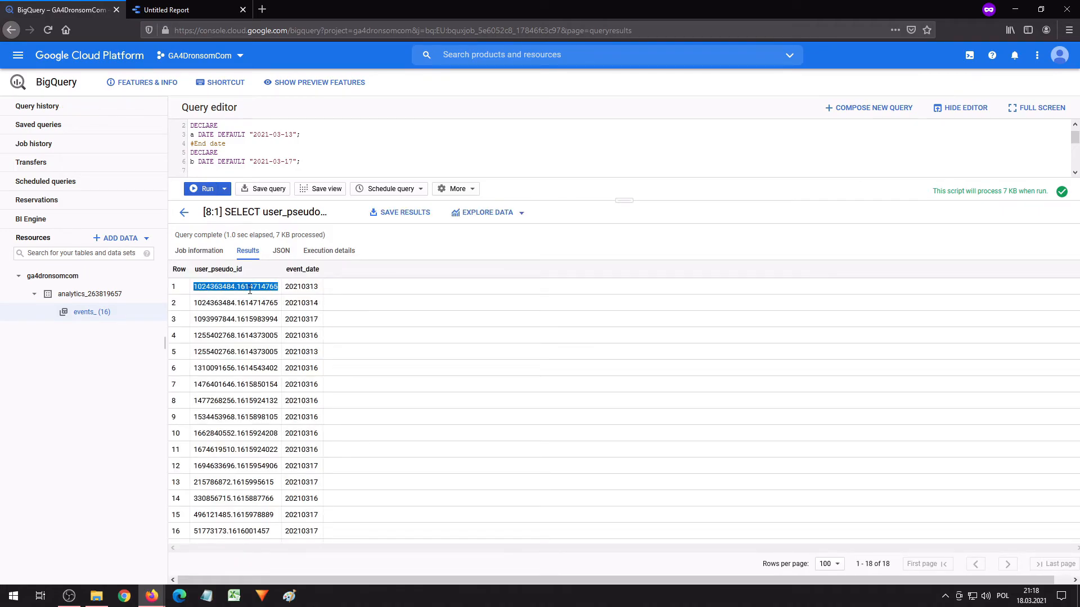
key(ctrl+f)
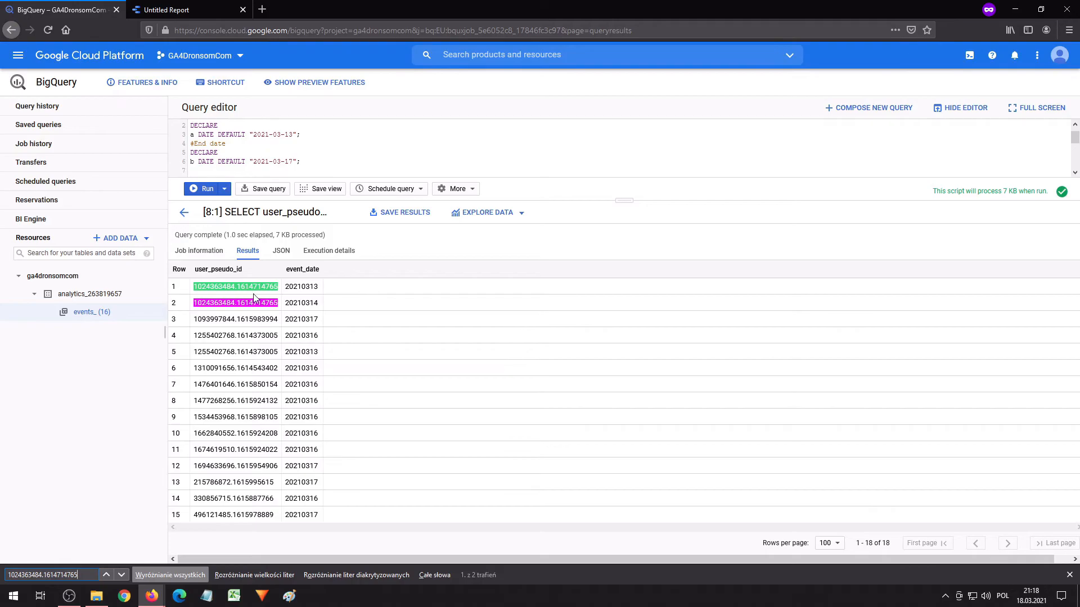
drag(298, 287, 332, 304)
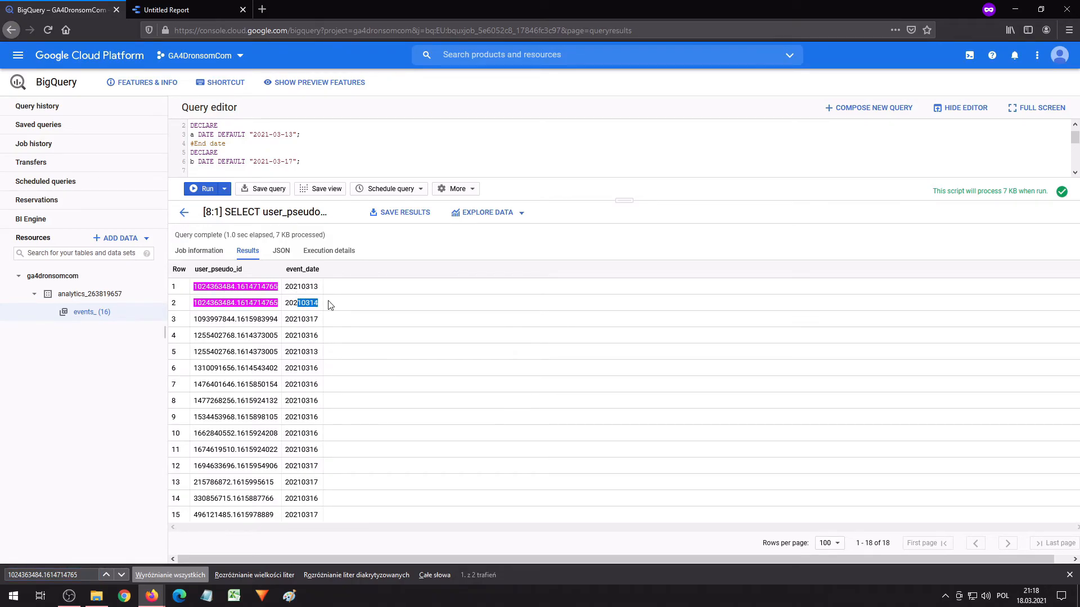
click(330, 304)
Add the column concat(user_pseudo_id, "___",event_date) to the SELECT list and run the query
scroll(332, 151, up, 1)
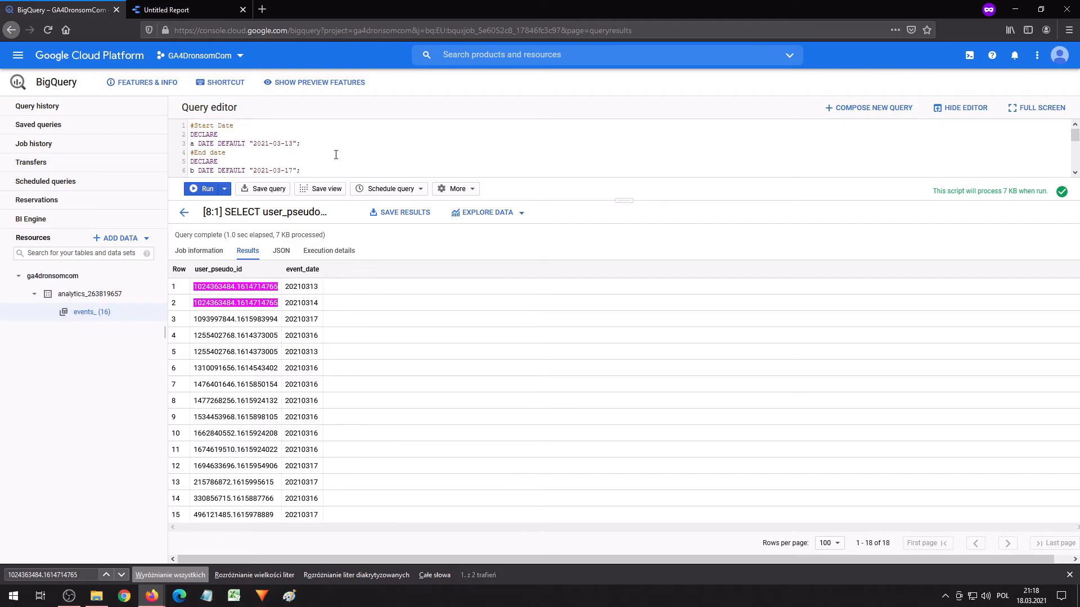
drag(531, 200, 536, 251)
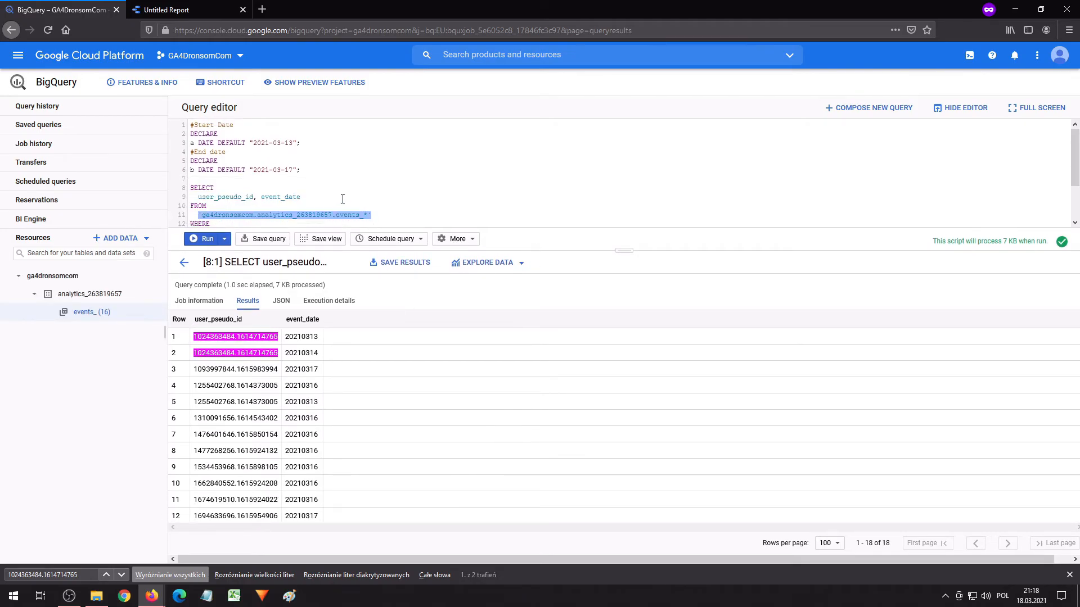
text(, concat)
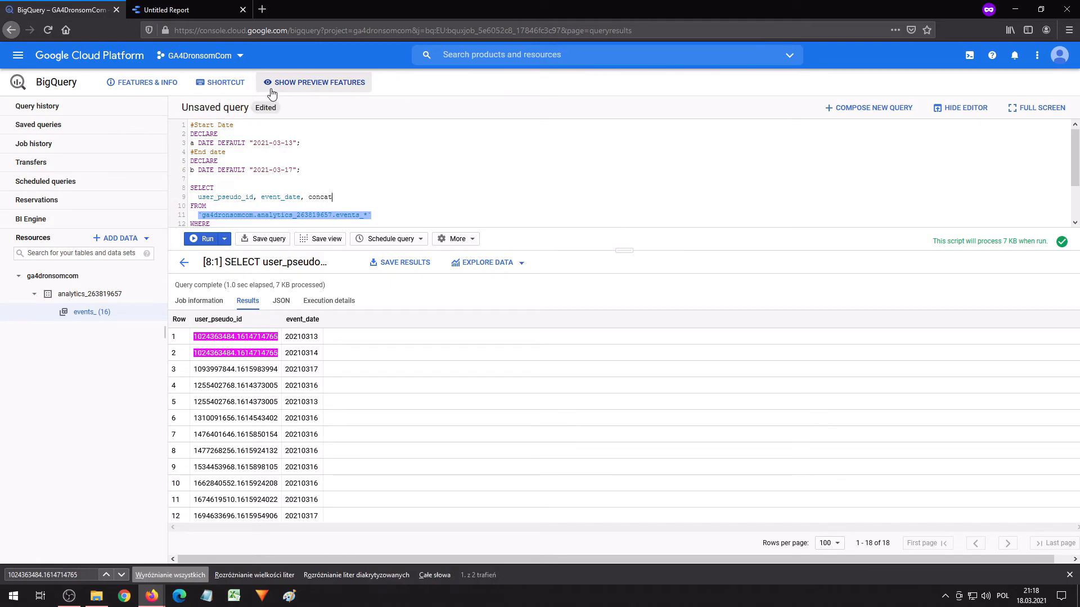
text((user_pseudo_id, ")
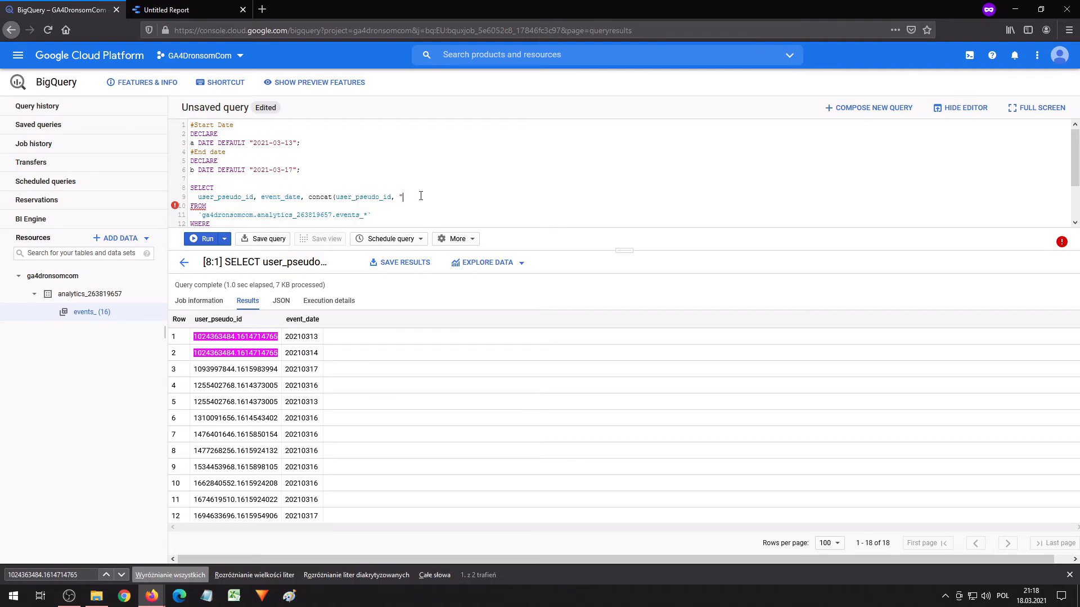
text(___",event_date))
click(197, 238)
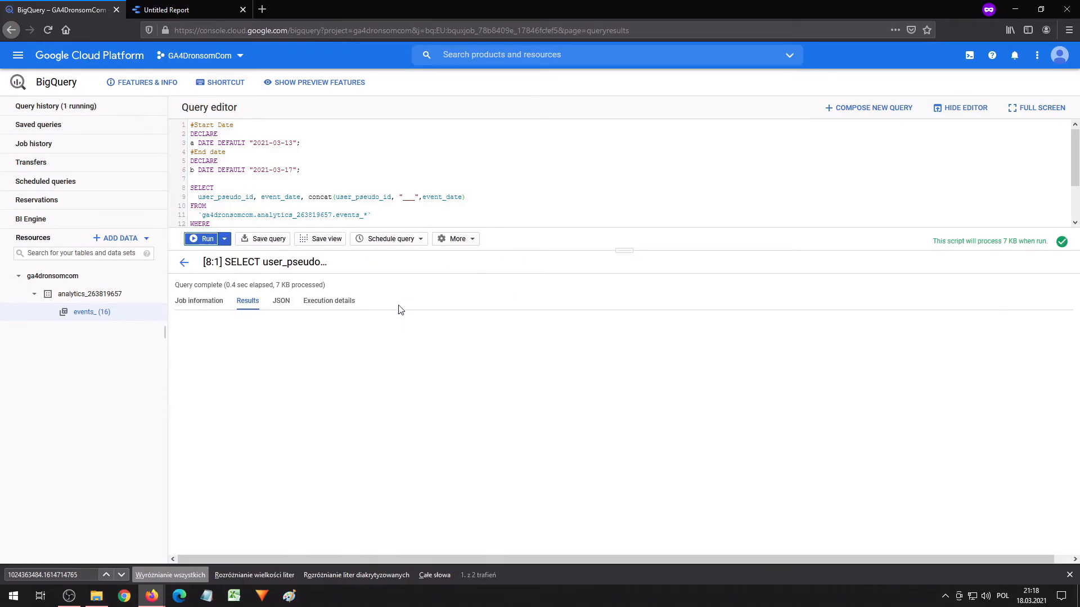
Search the new results for the first row's user_pseudo_id to highlight it in the ID and concatenated columns
double_click(245, 338)
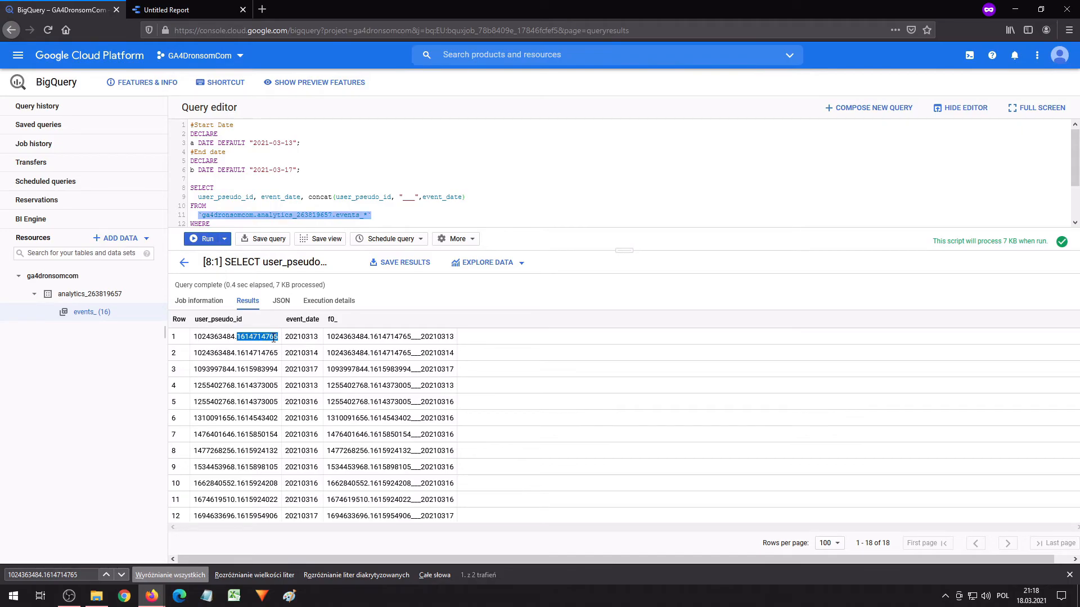
triple_click(246, 338)
key(ctrl+c)
key(ctrl+f)
key(ctrl+v)
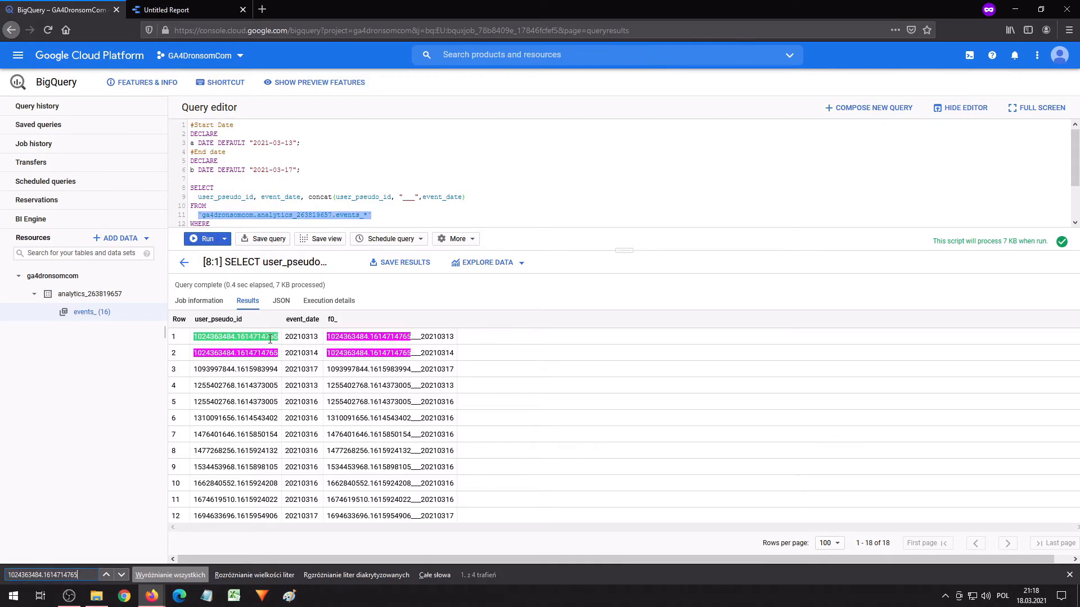
click(256, 338)
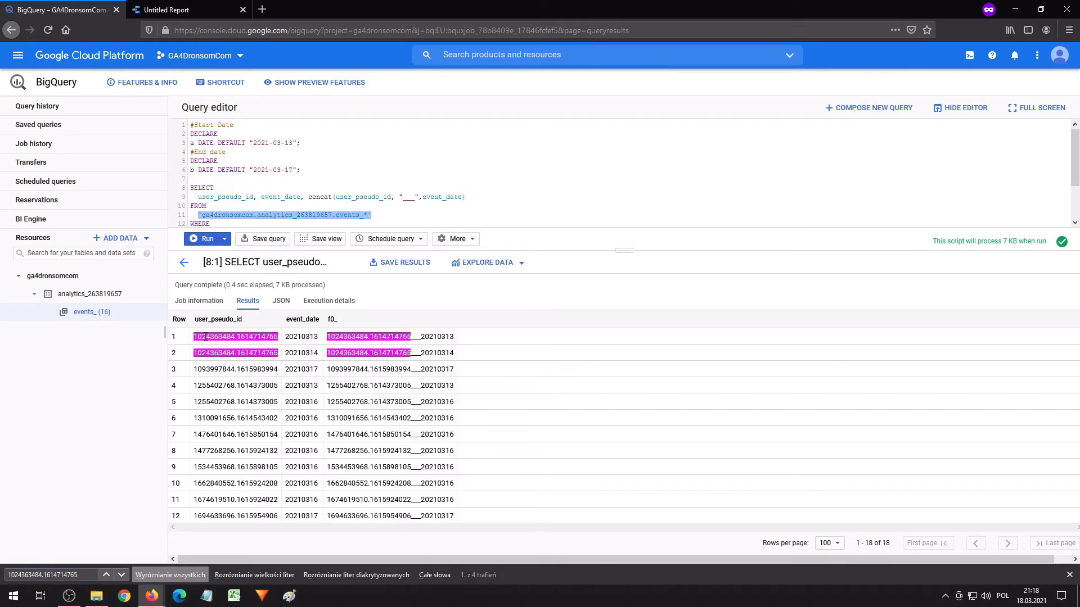
Examine the repeated user's rows, comparing plain IDs with the concatenated values, and check event_date in the concat expression
drag(577, 250, 577, 167)
drag(218, 239, 258, 272)
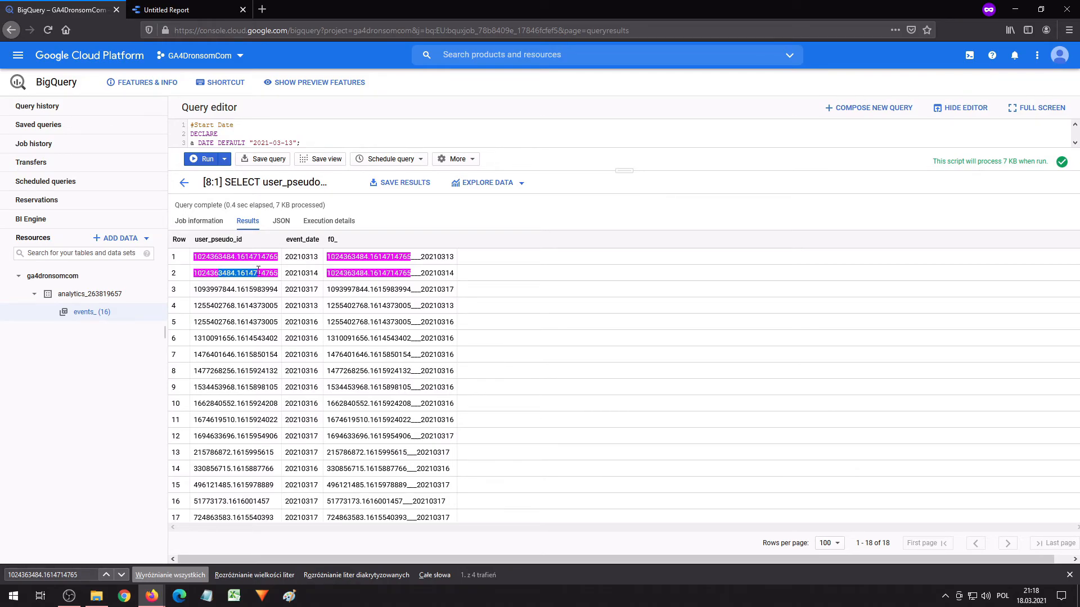
drag(218, 240, 254, 241)
click(253, 241)
drag(357, 258, 461, 256)
drag(378, 277, 454, 257)
drag(593, 169, 564, 344)
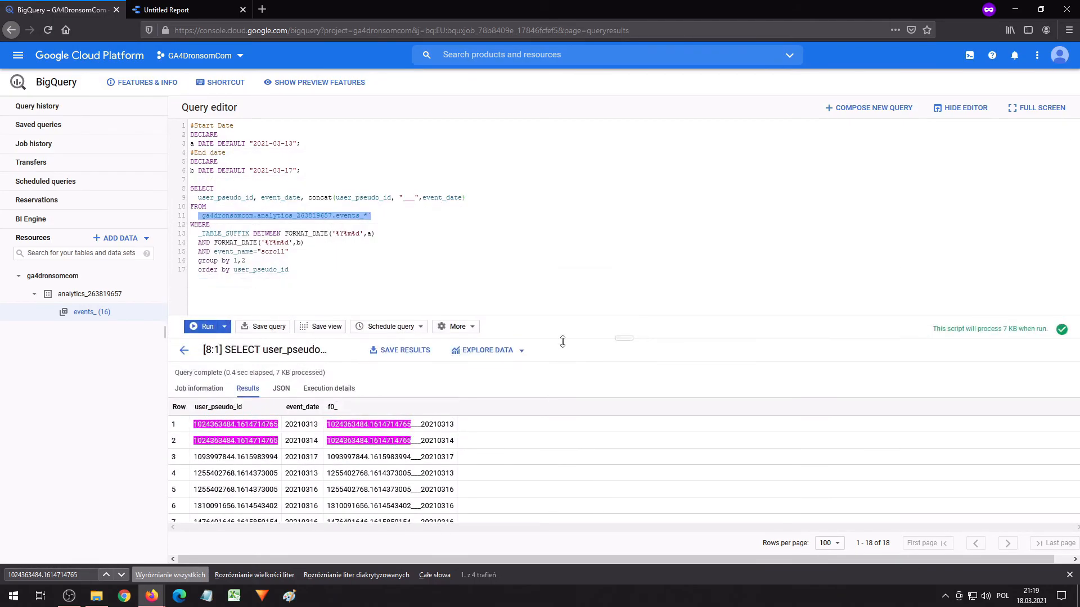
double_click(434, 199)
click(441, 200)
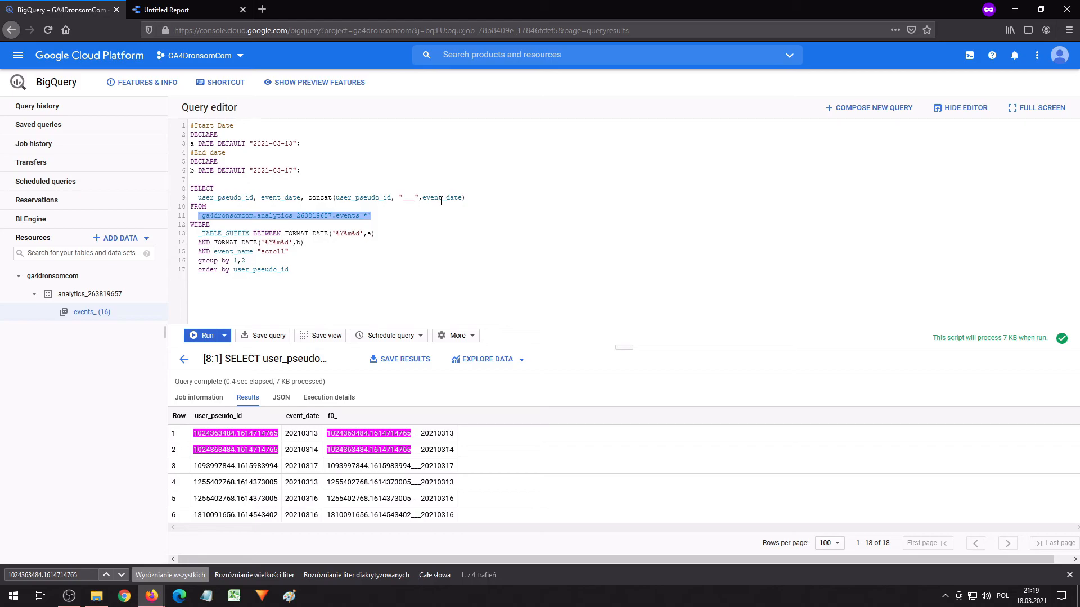
Compare the two tables' counts in the Data Studio report with the BigQuery query and its results
click(169, 9)
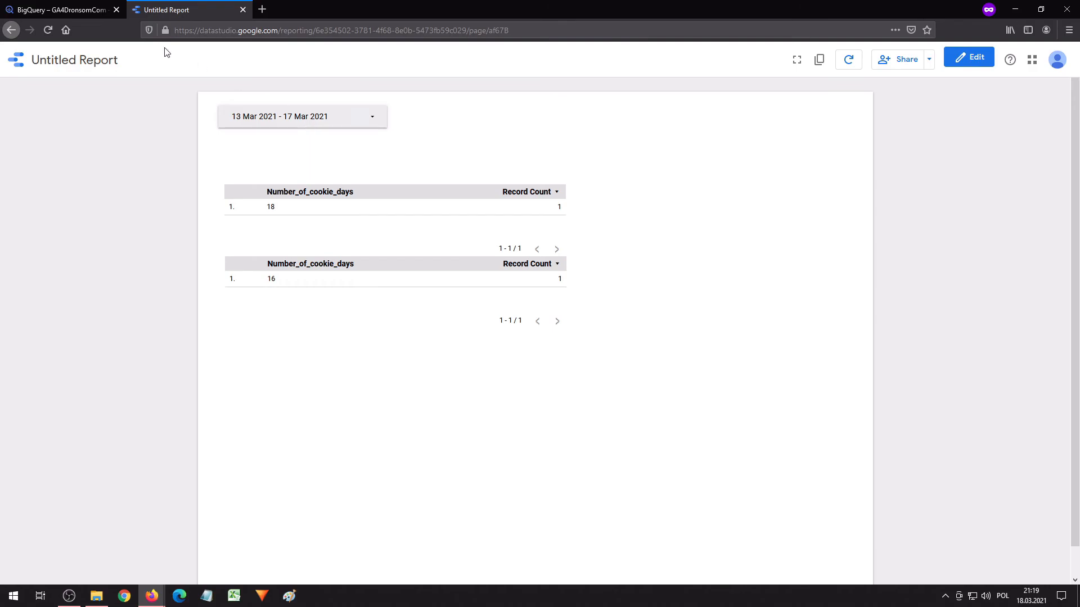
click(68, 10)
click(176, 7)
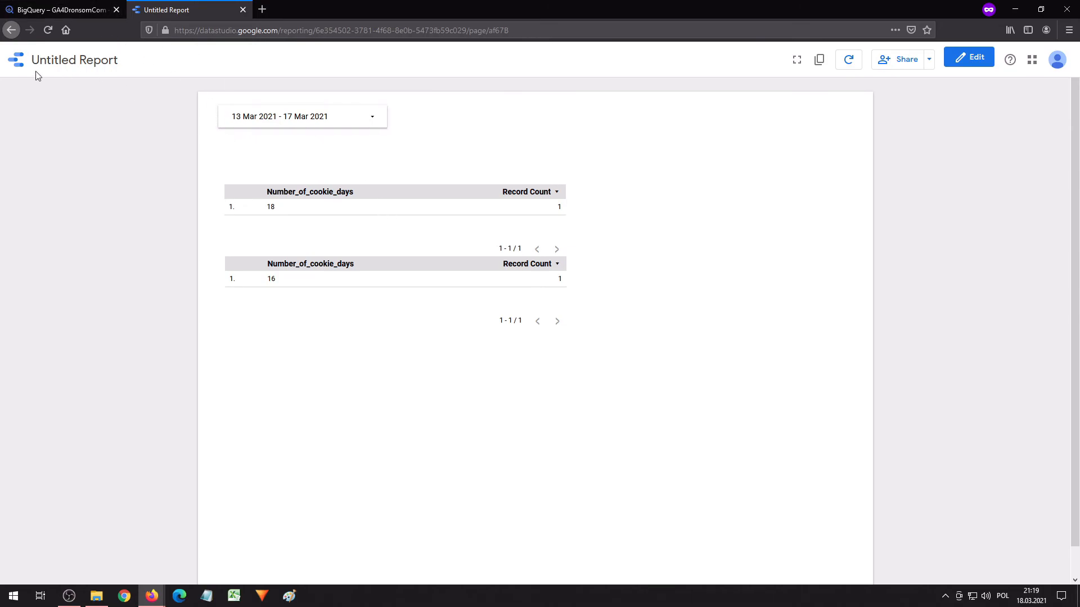
click(72, 11)
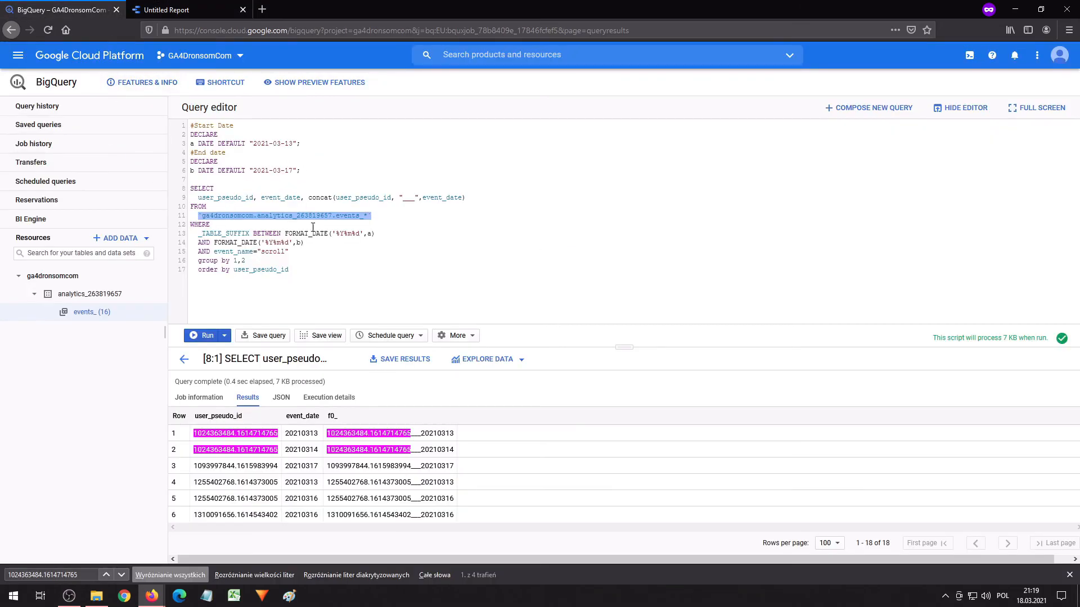
click(169, 10)
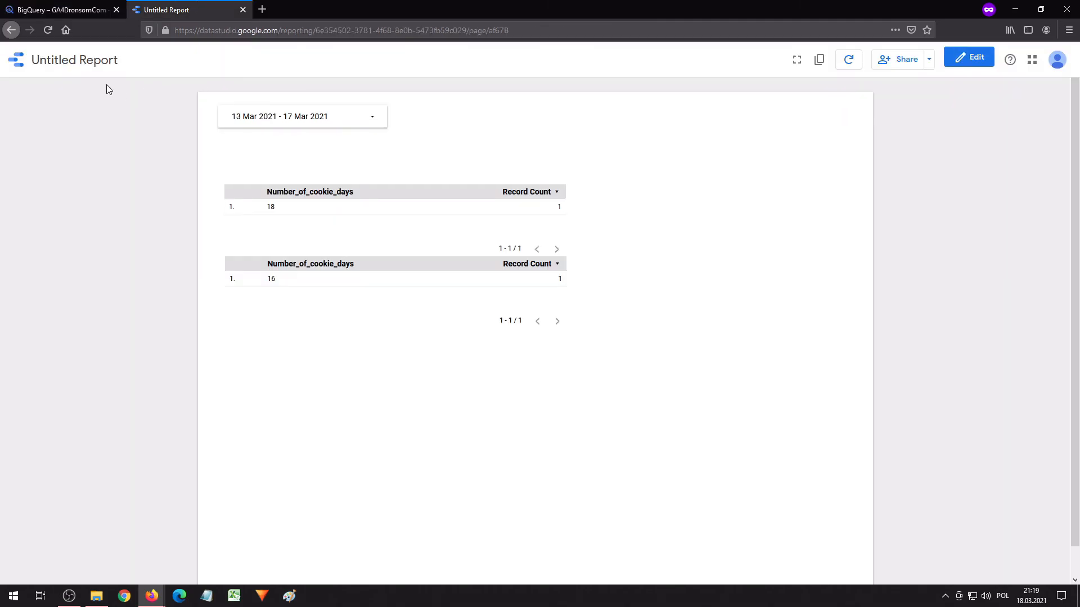
key(ctrl+Tab)
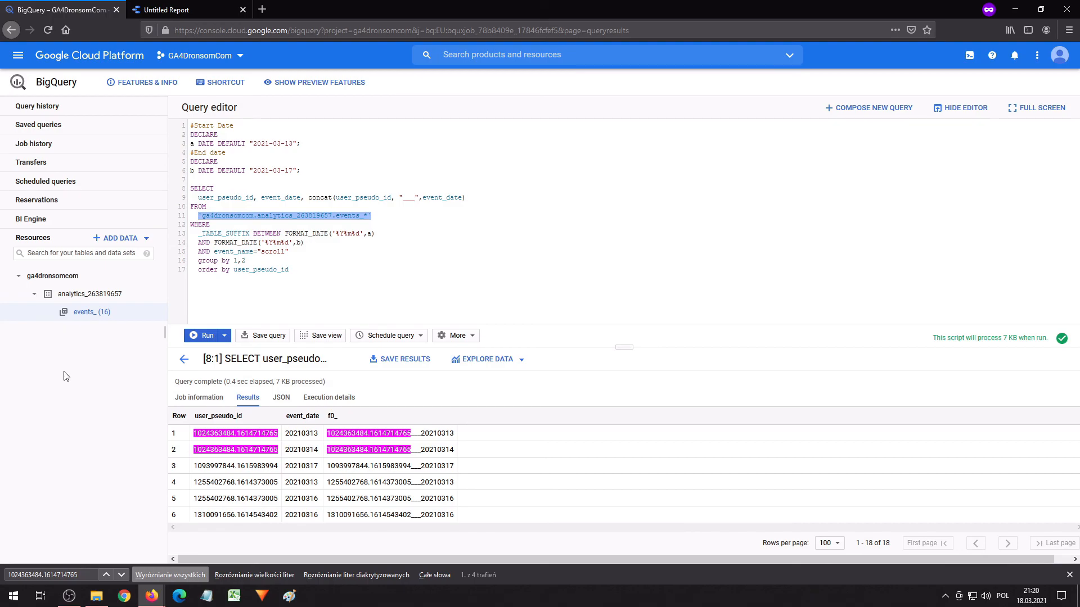
click(169, 10)
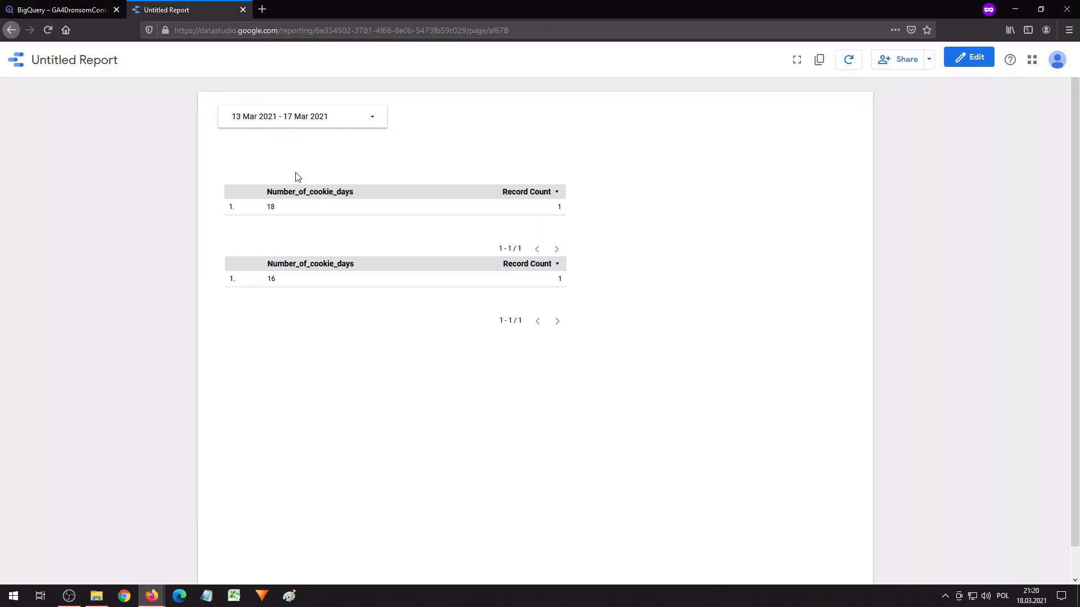